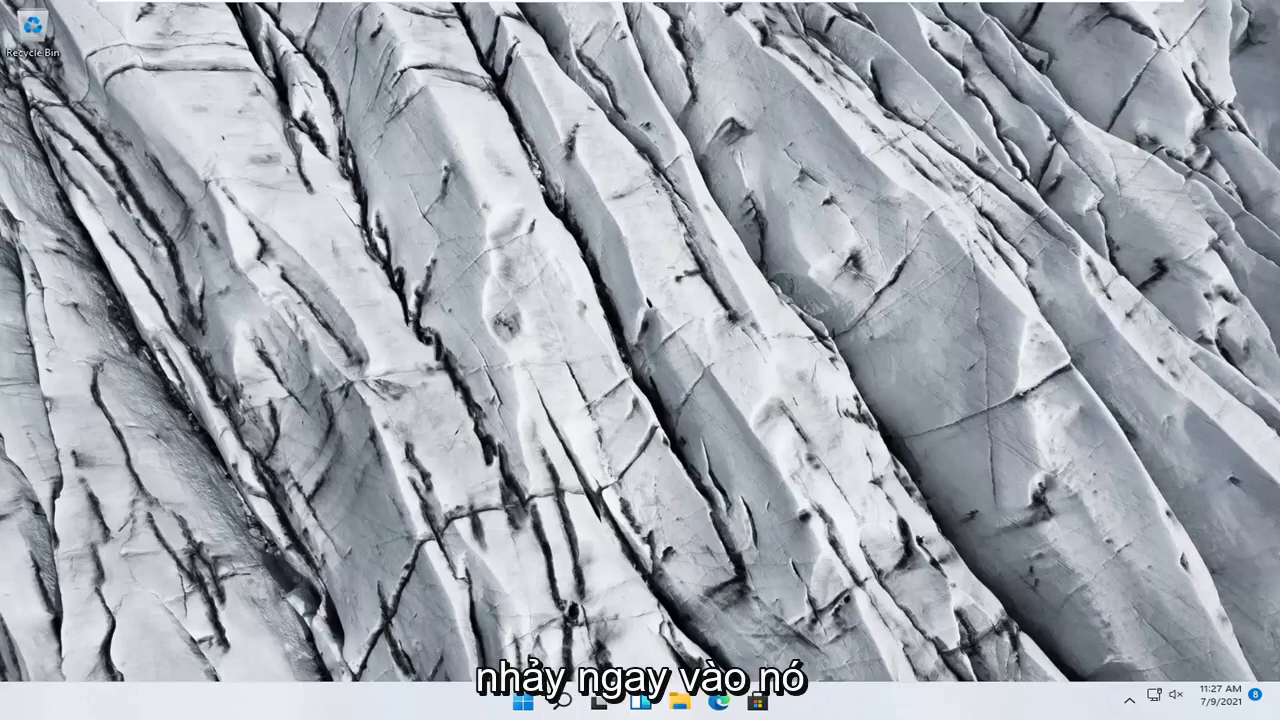
Open Settings from the Win+X menu and go to System > Troubleshoot > Other troubleshooters
right_click(518, 703)
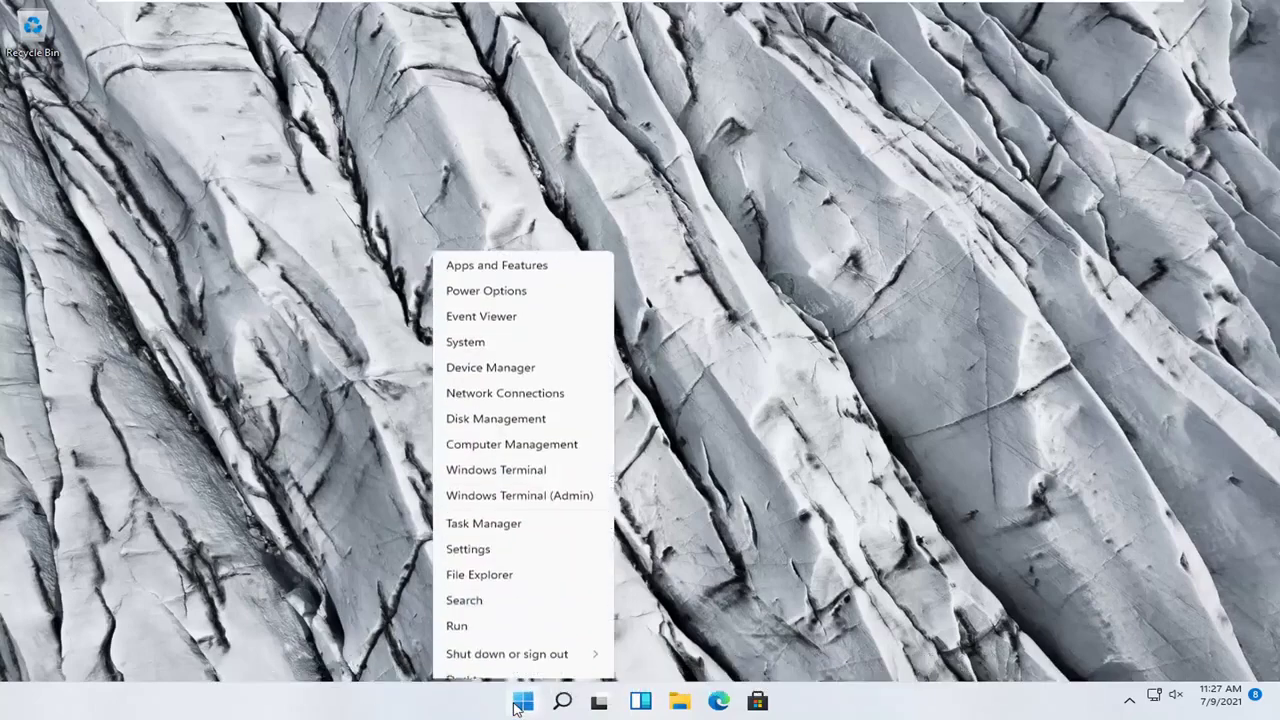
left_click(490, 541)
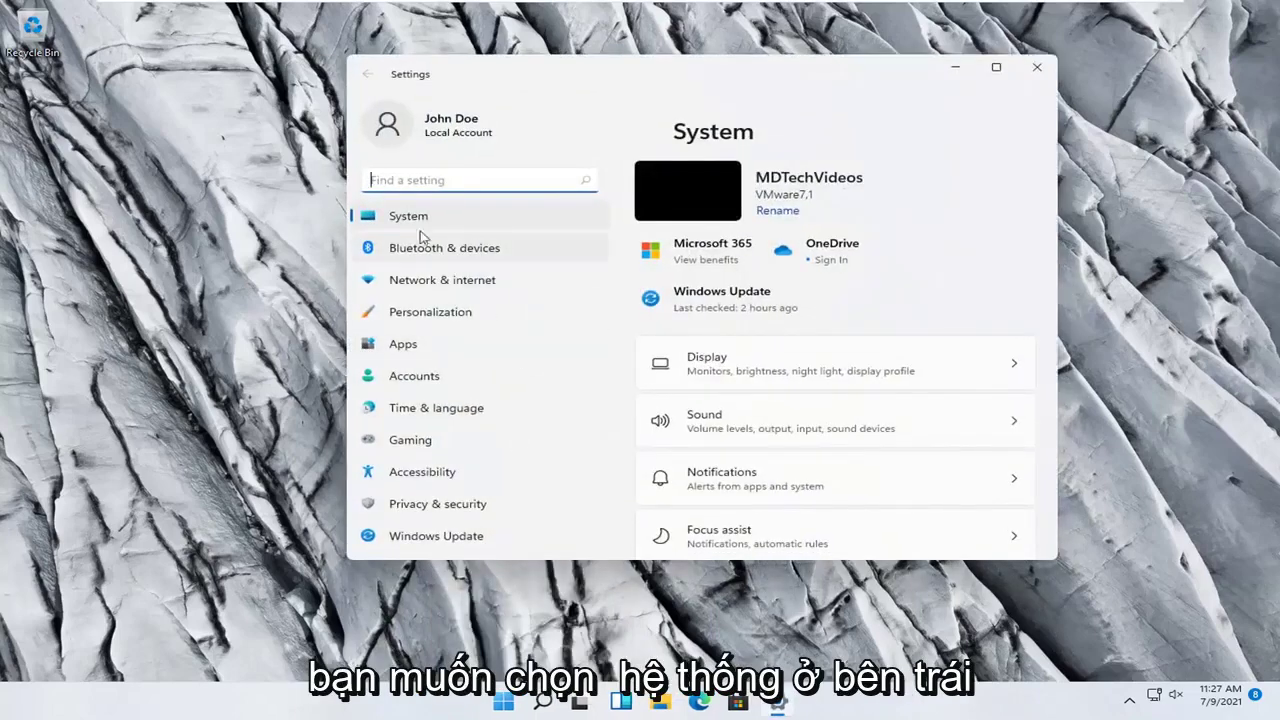
left_click(412, 218)
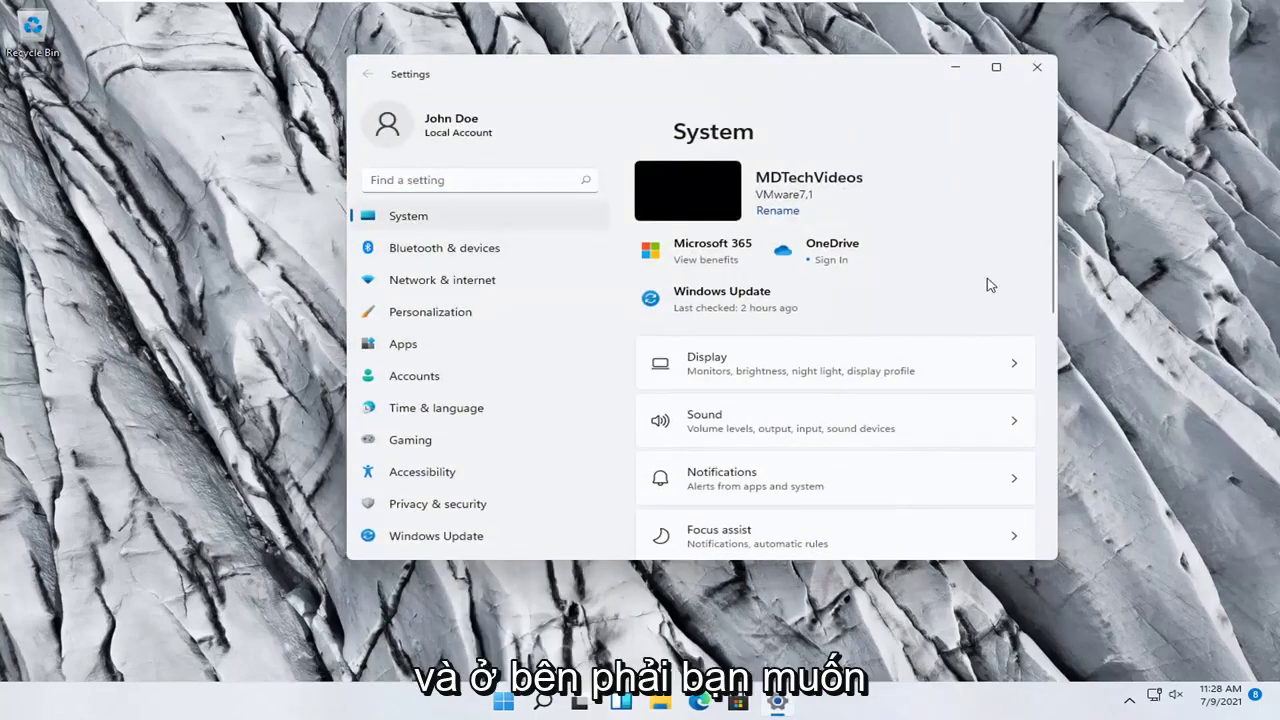
scroll(857, 363, "down", 3)
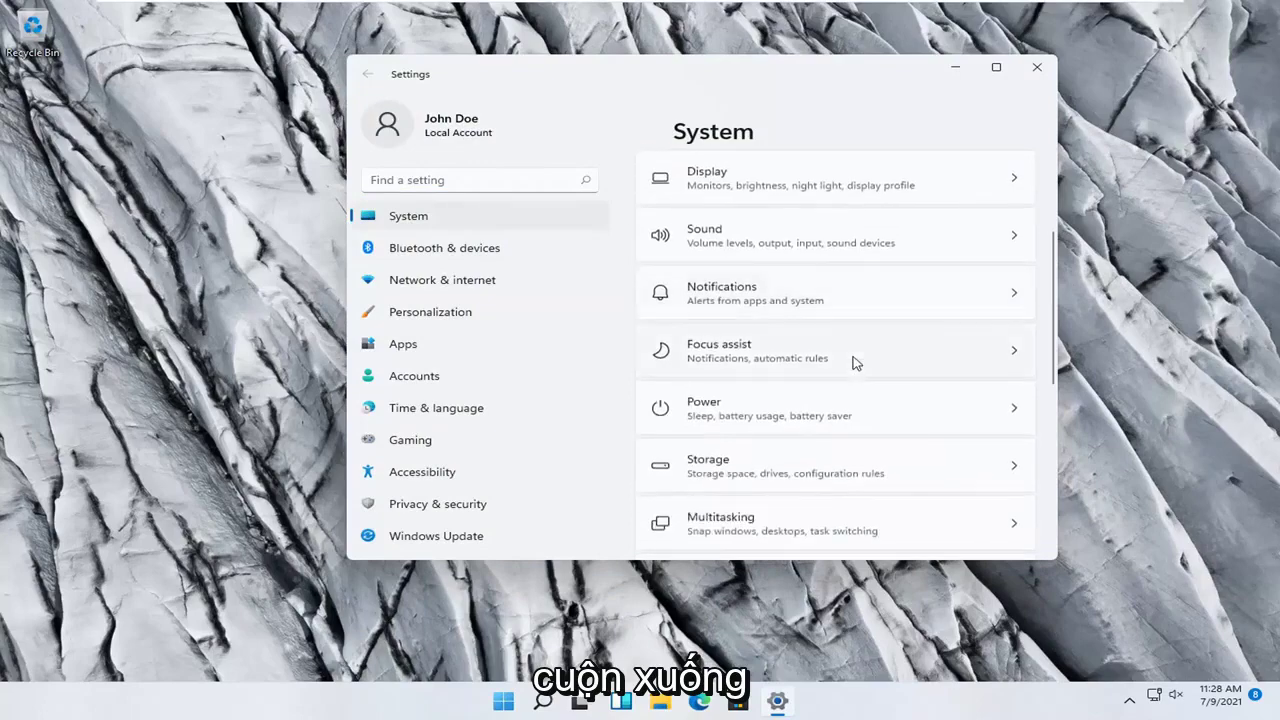
scroll(855, 363, "down", 5)
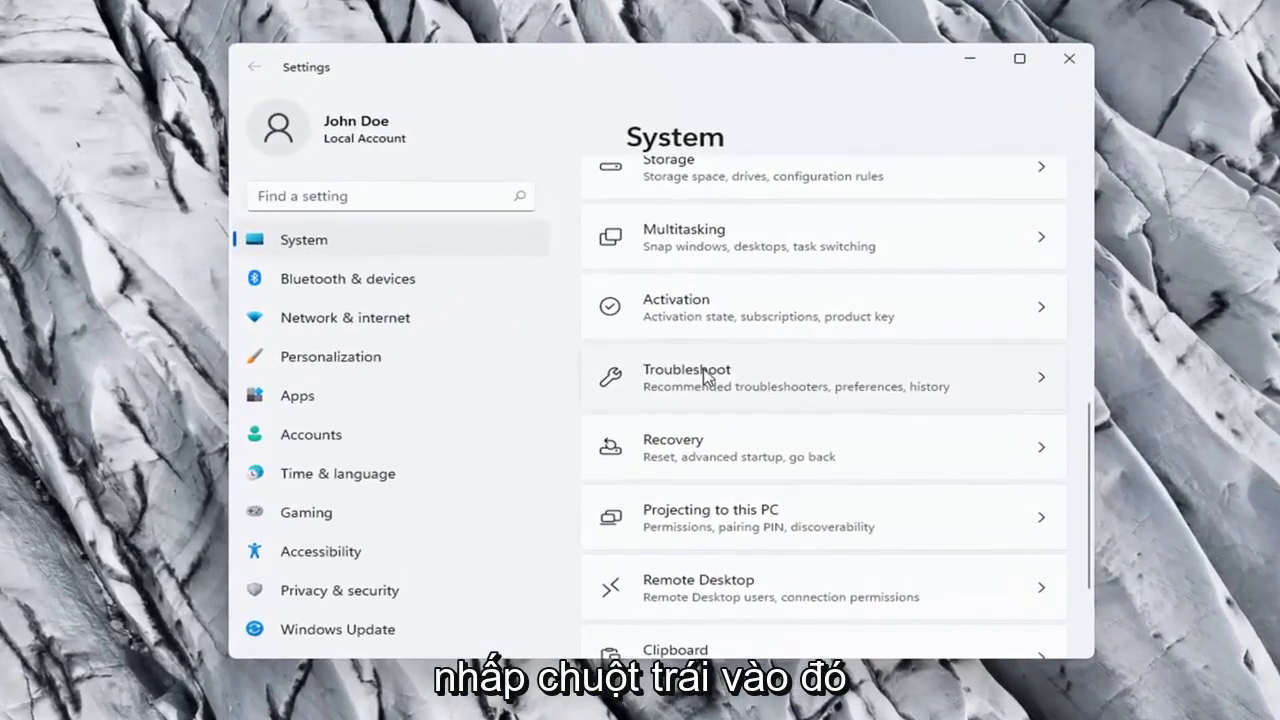
left_click(727, 370)
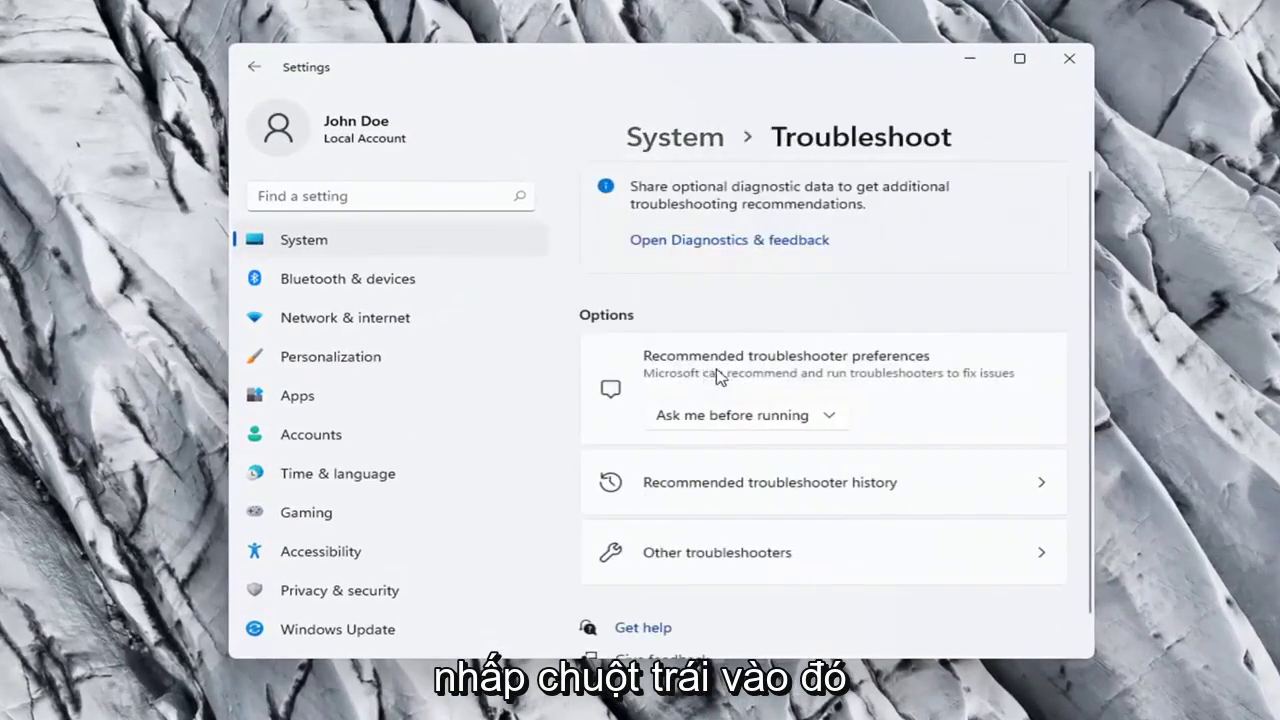
scroll(831, 346, "down", 1)
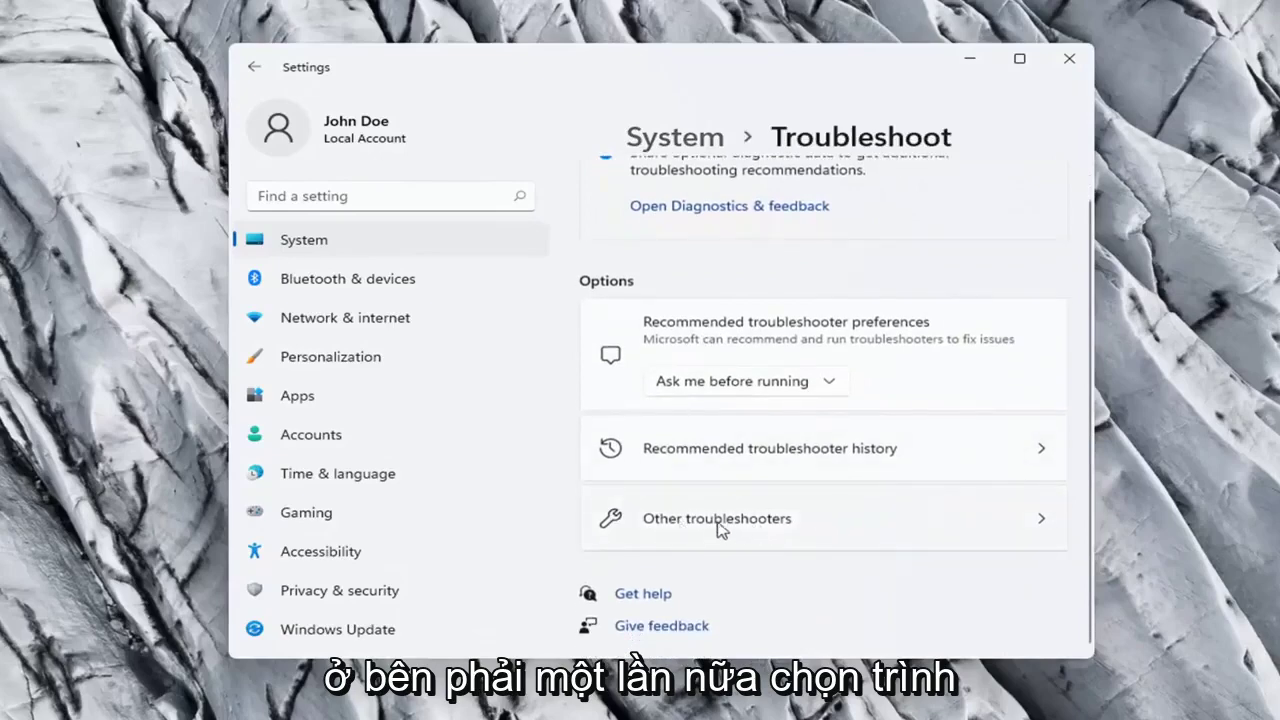
left_click(765, 522)
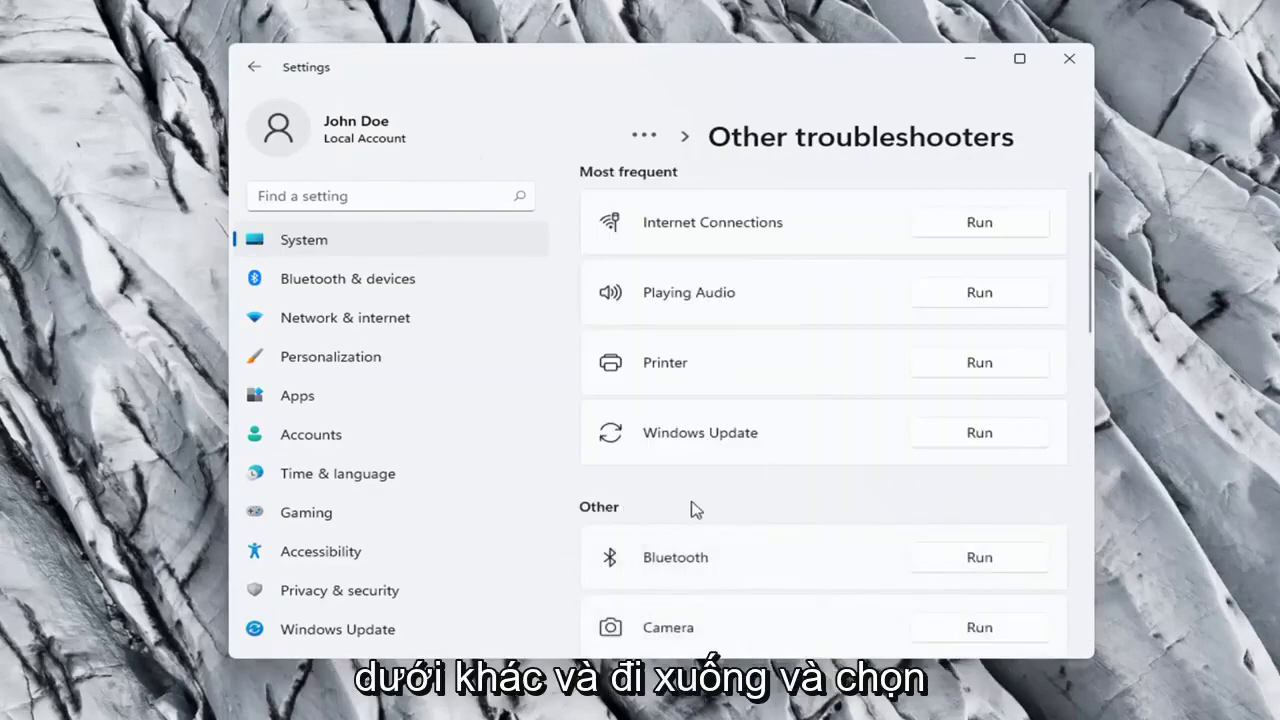
Run the Network Adapter troubleshooter, dismiss its no-problem-found result, and close Settings
scroll(700, 515, "down", 5)
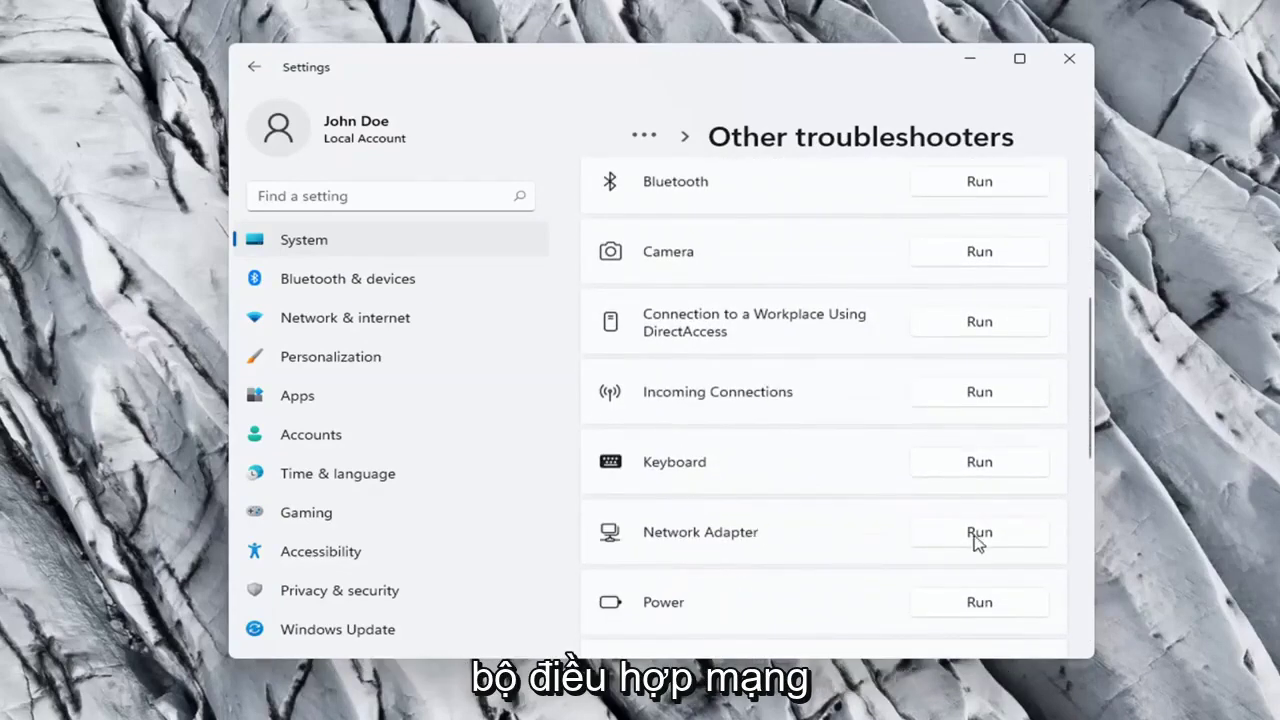
left_click(982, 536)
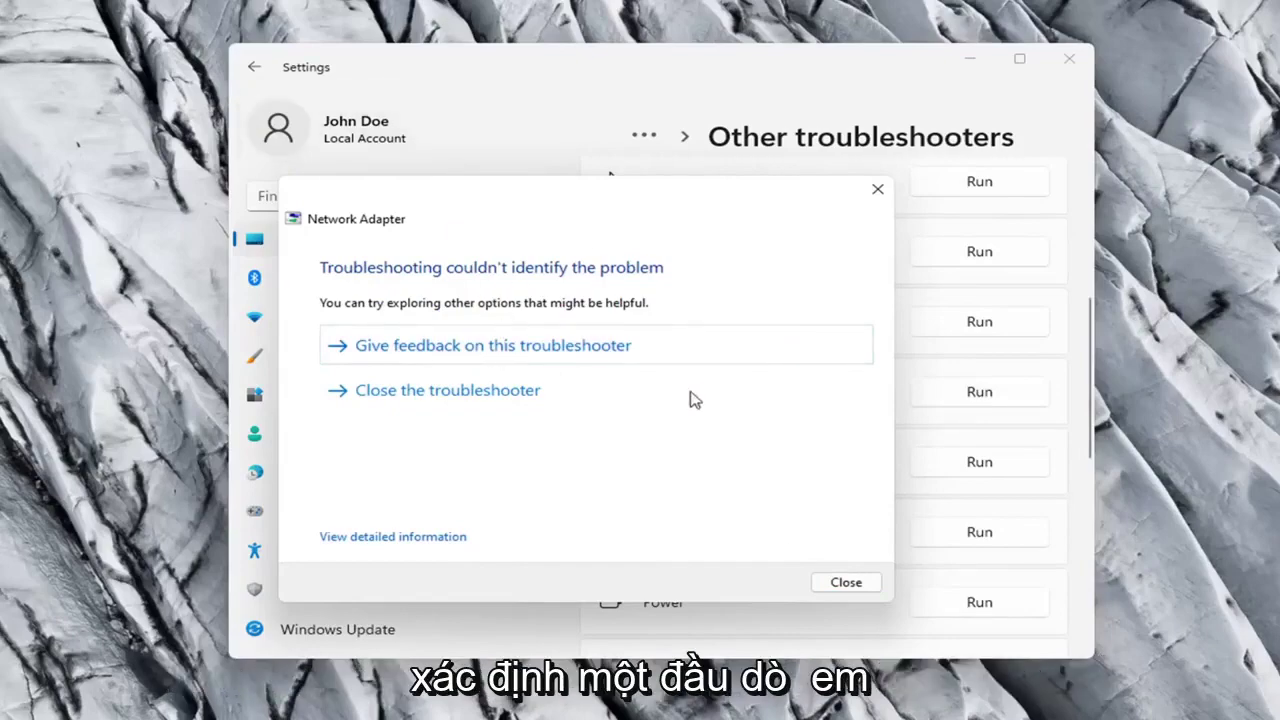
left_click(842, 588)
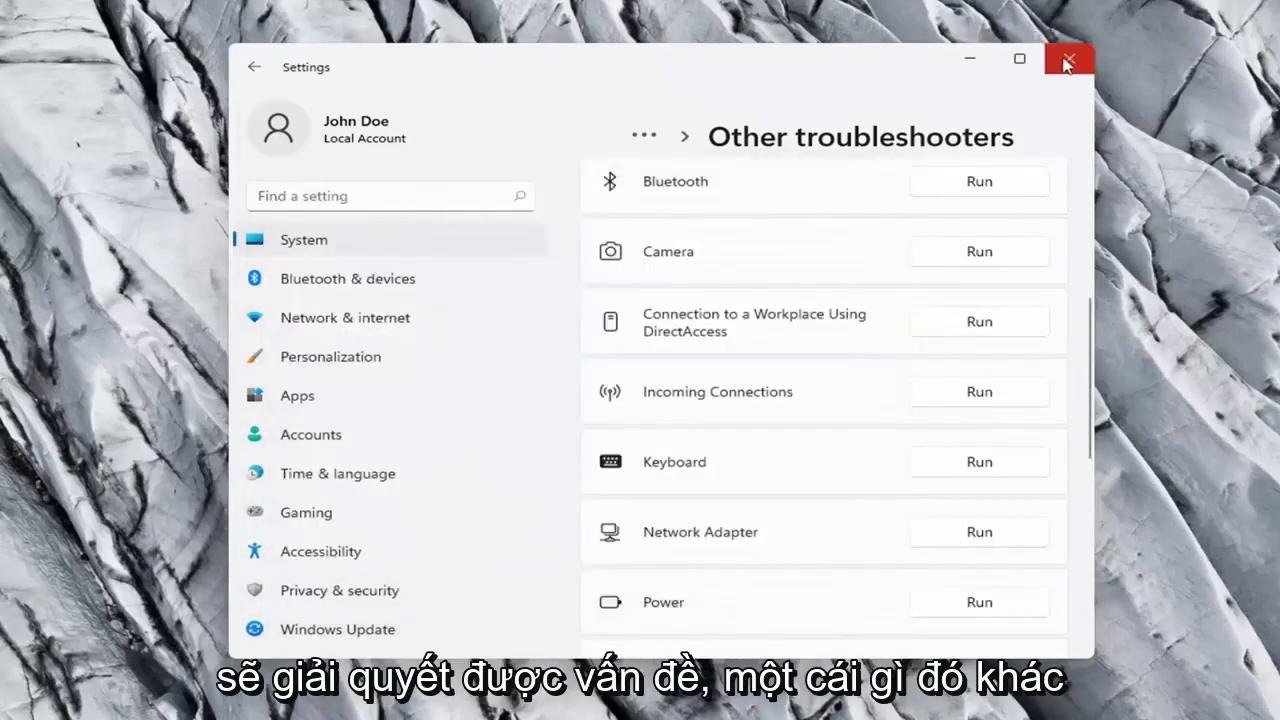
left_click(1066, 62)
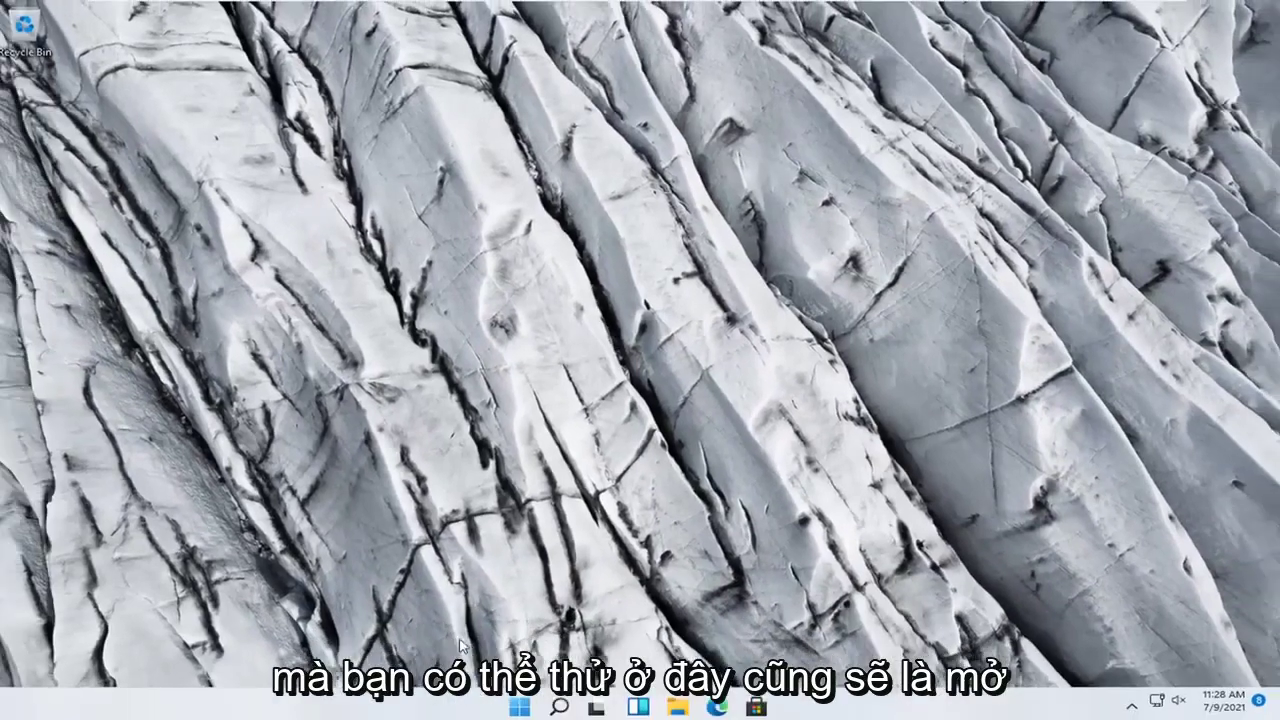
Search for 'cmd' and launch Command Prompt with Run as administrator
left_click(559, 706)
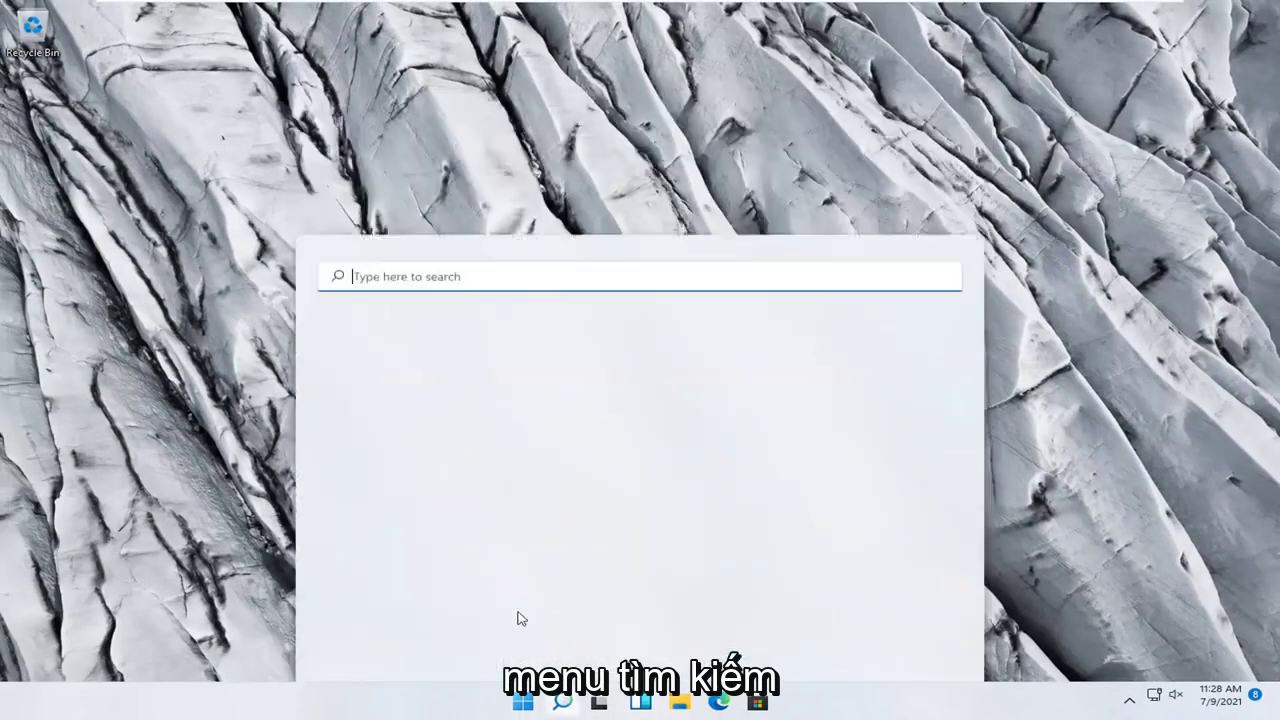
type("cmd")
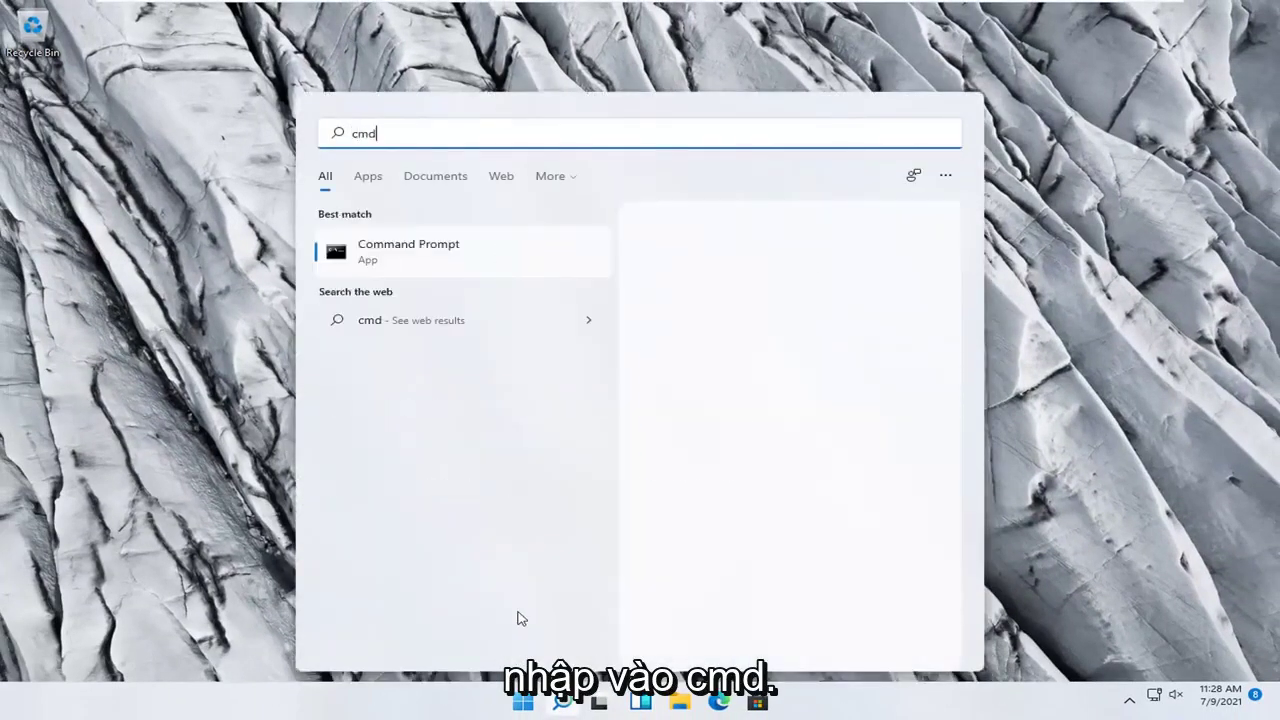
right_click(404, 264)
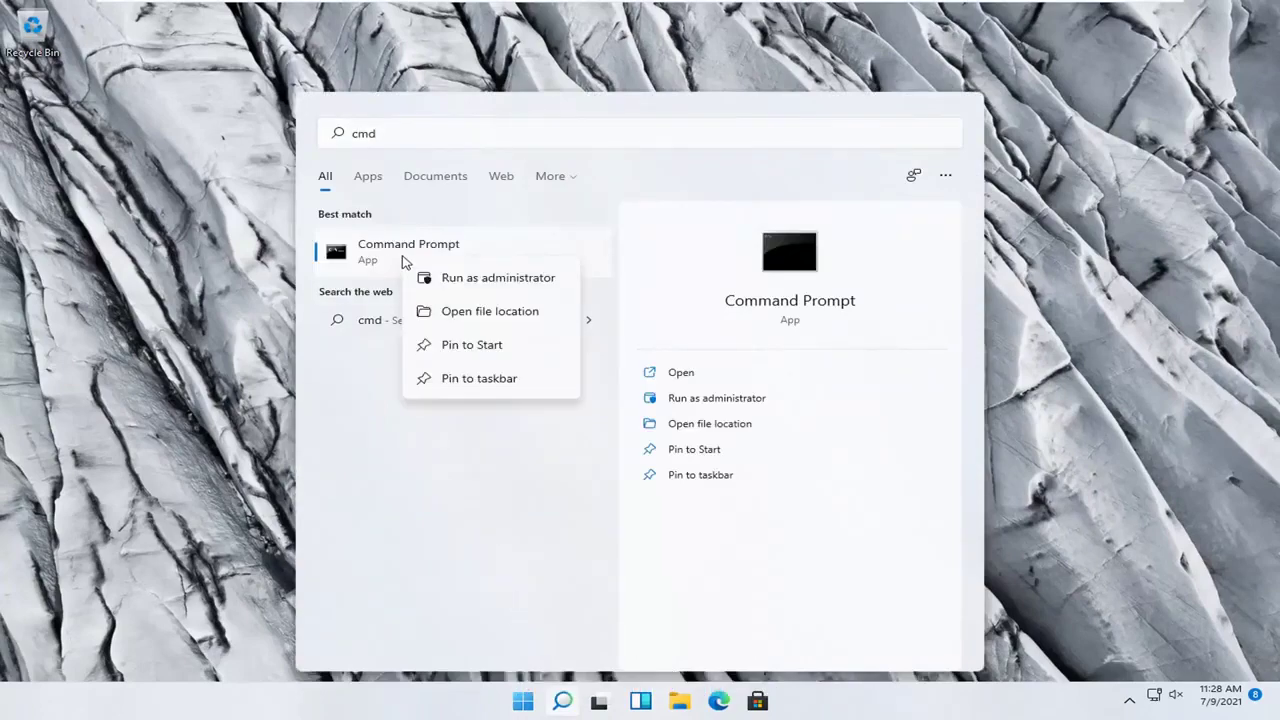
left_click(463, 281)
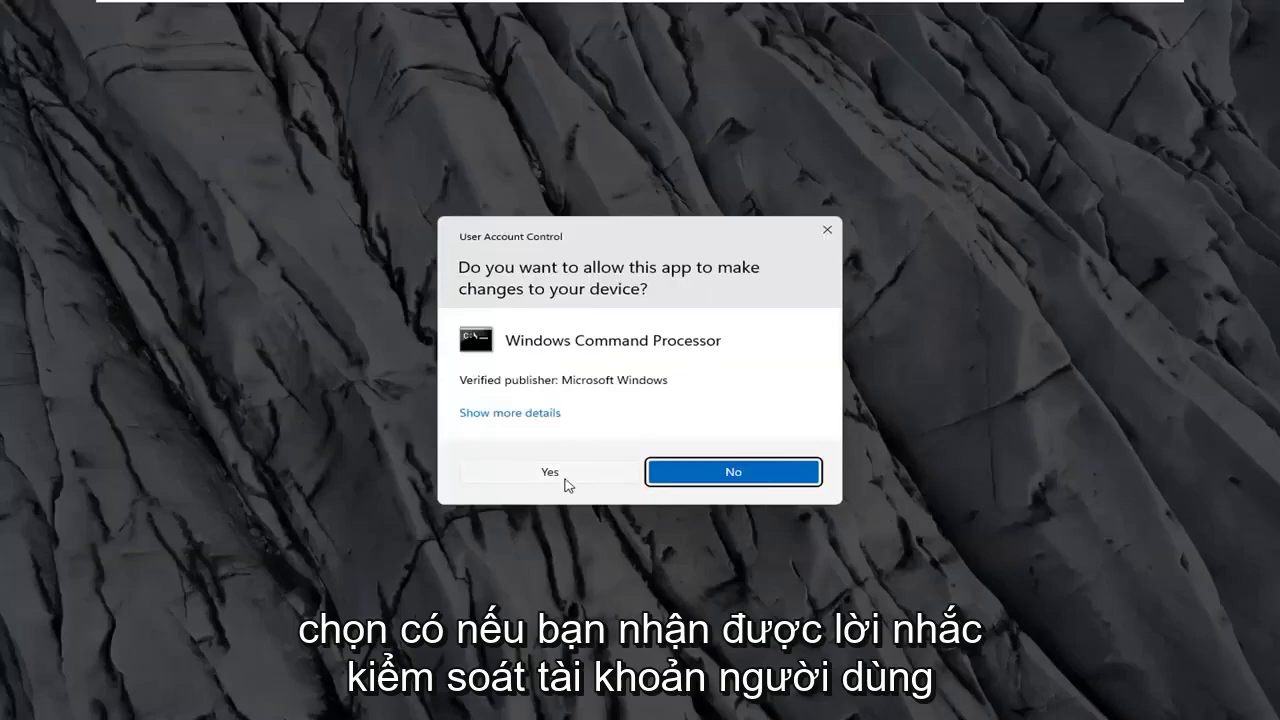
Approve the admin prompt, then run 'ipconfig /flushdns' and 'netsh winsock reset' in Command Prompt
left_click(566, 478)
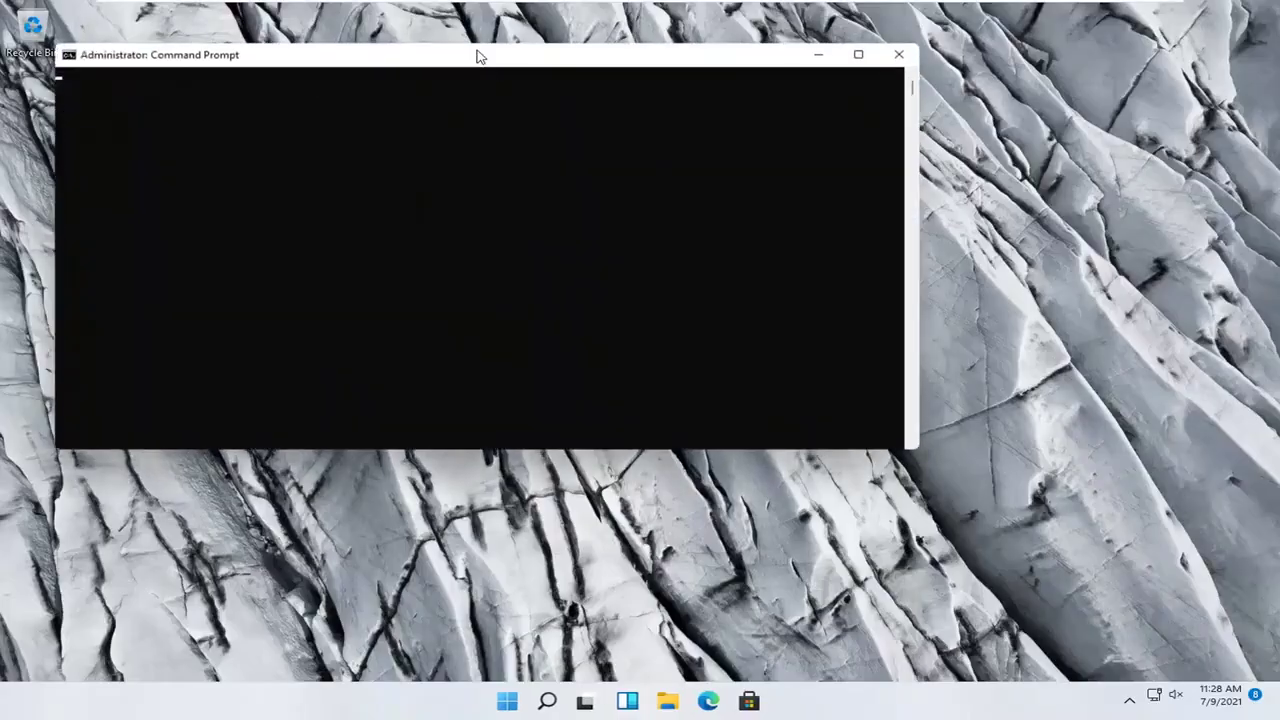
left_click_drag(488, 68, 655, 118)
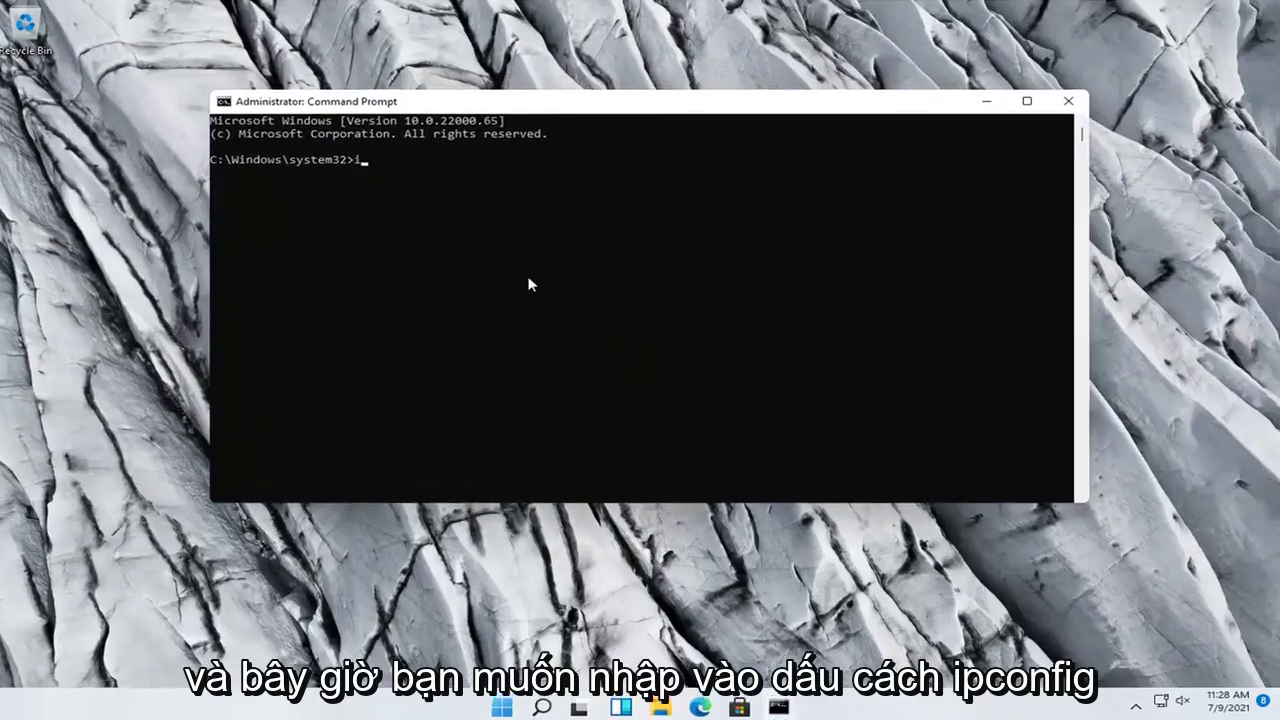
type("ipconfig /flsu")
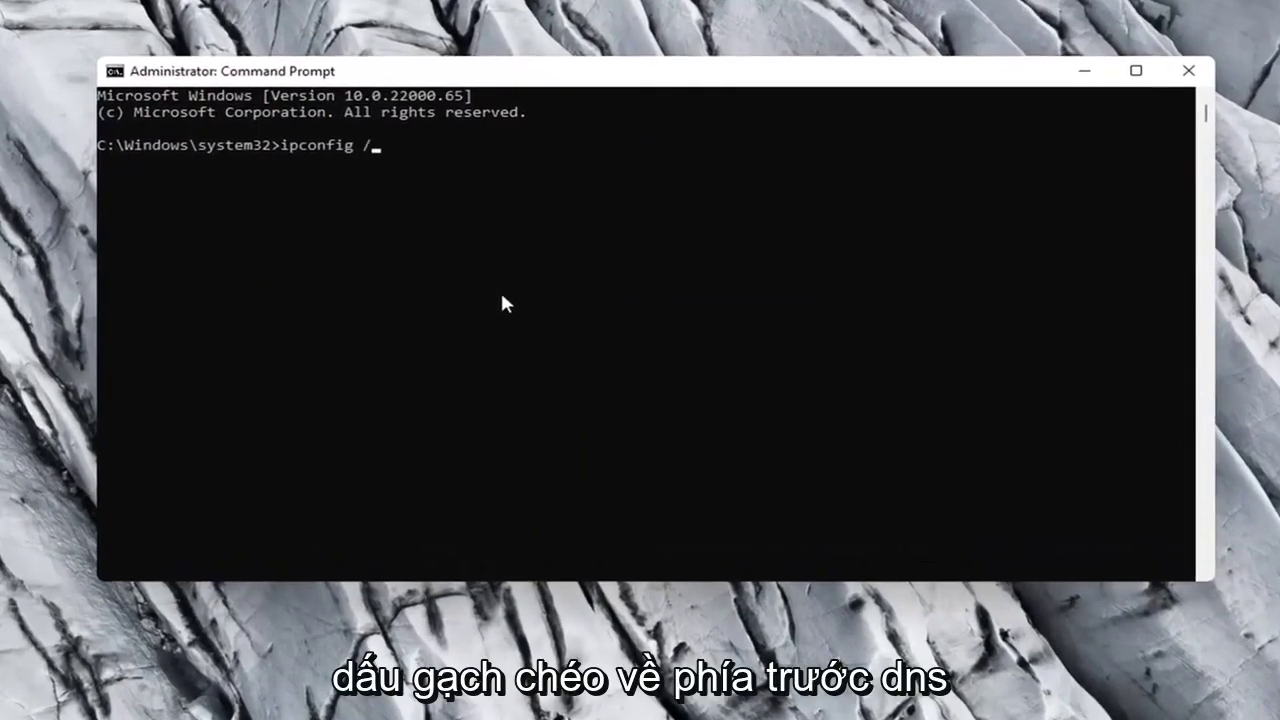
key("BackSpace")
key("BackSpace")
type("ushdns")
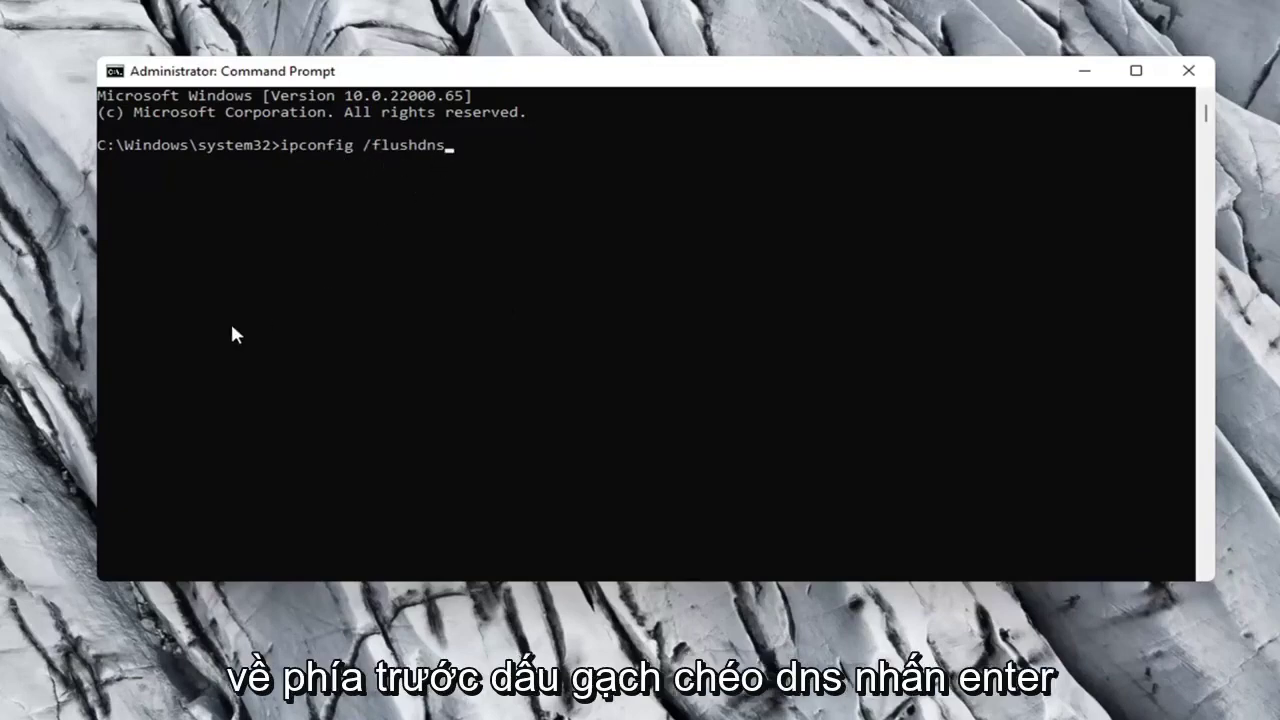
key("Return")
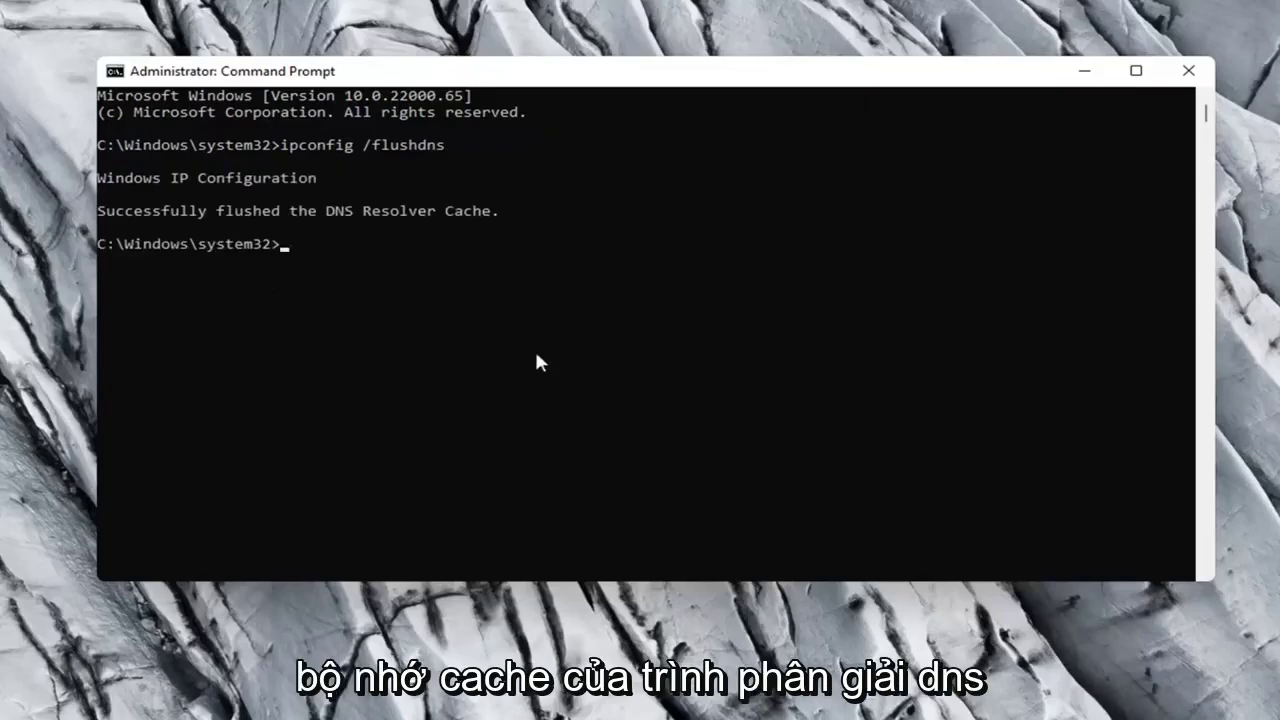
type("ne")
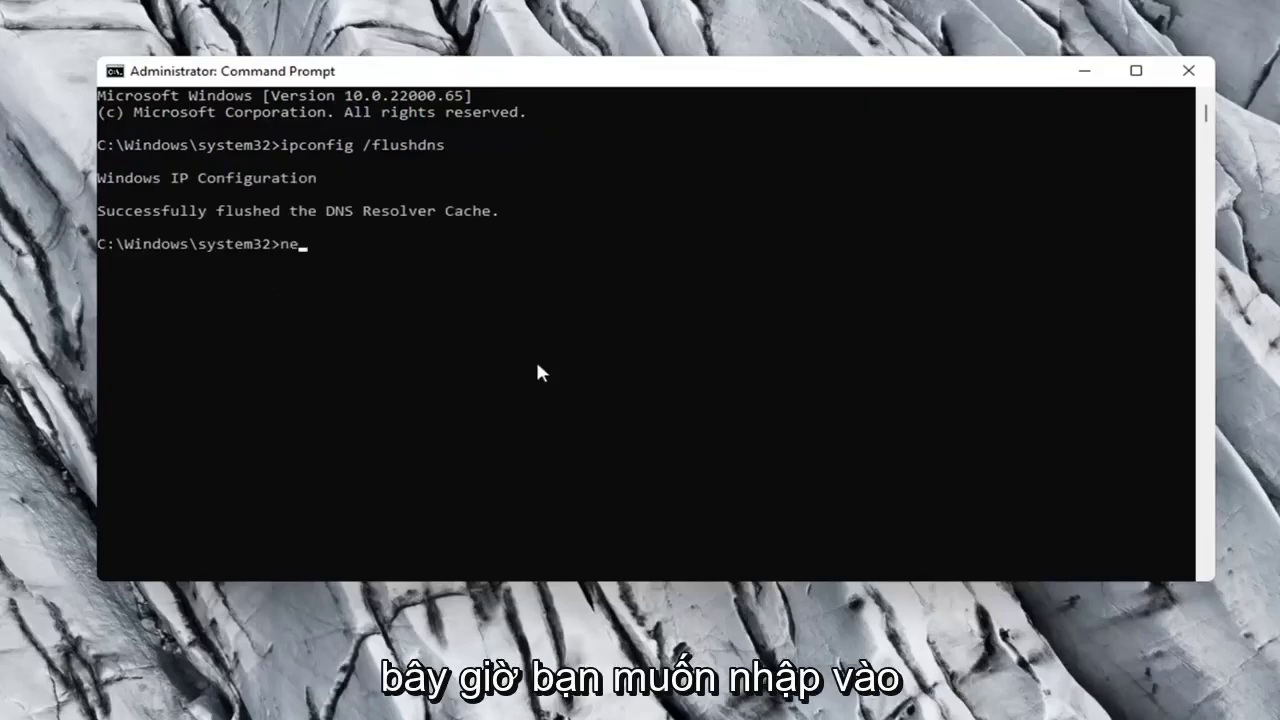
type("tsh w")
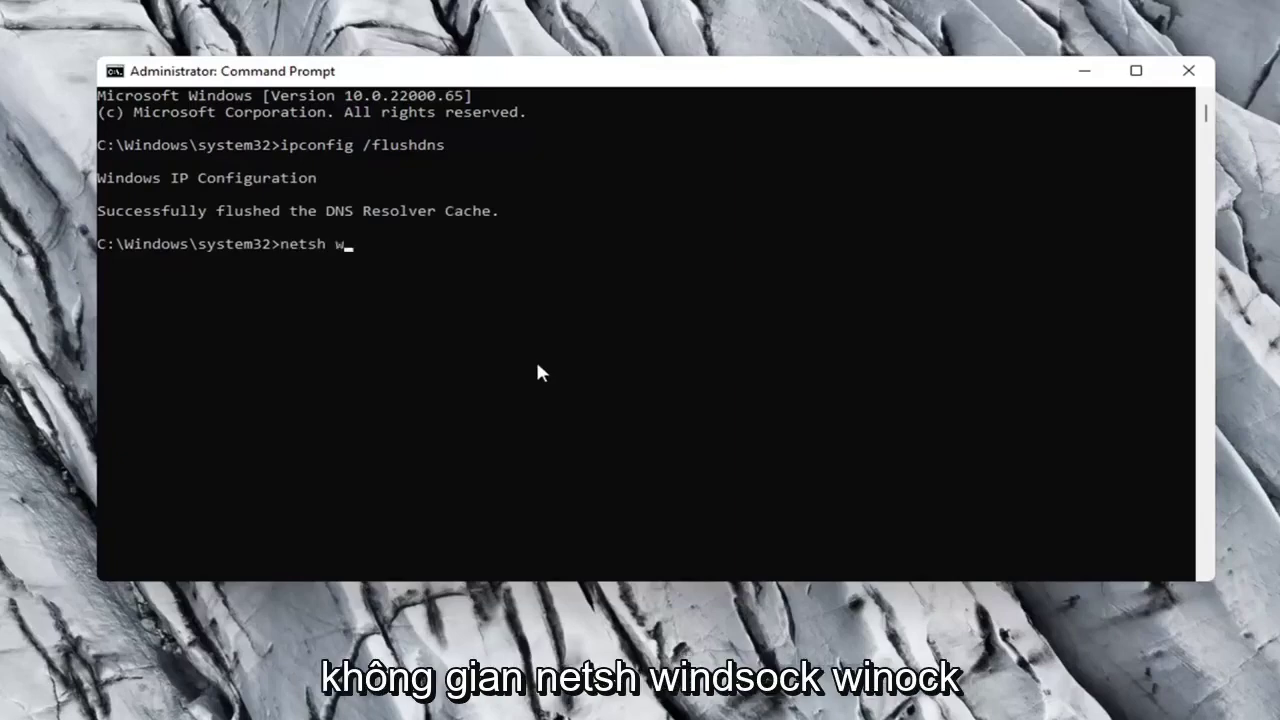
type("insock reset")
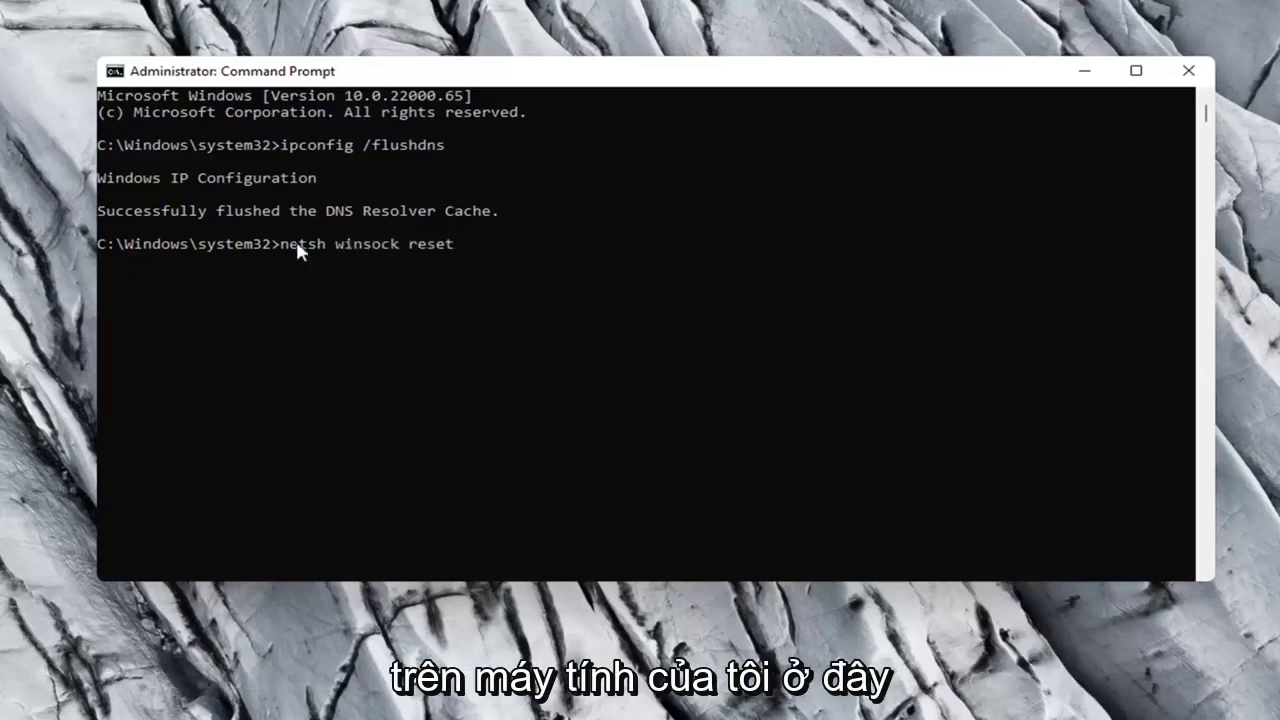
key("Return")
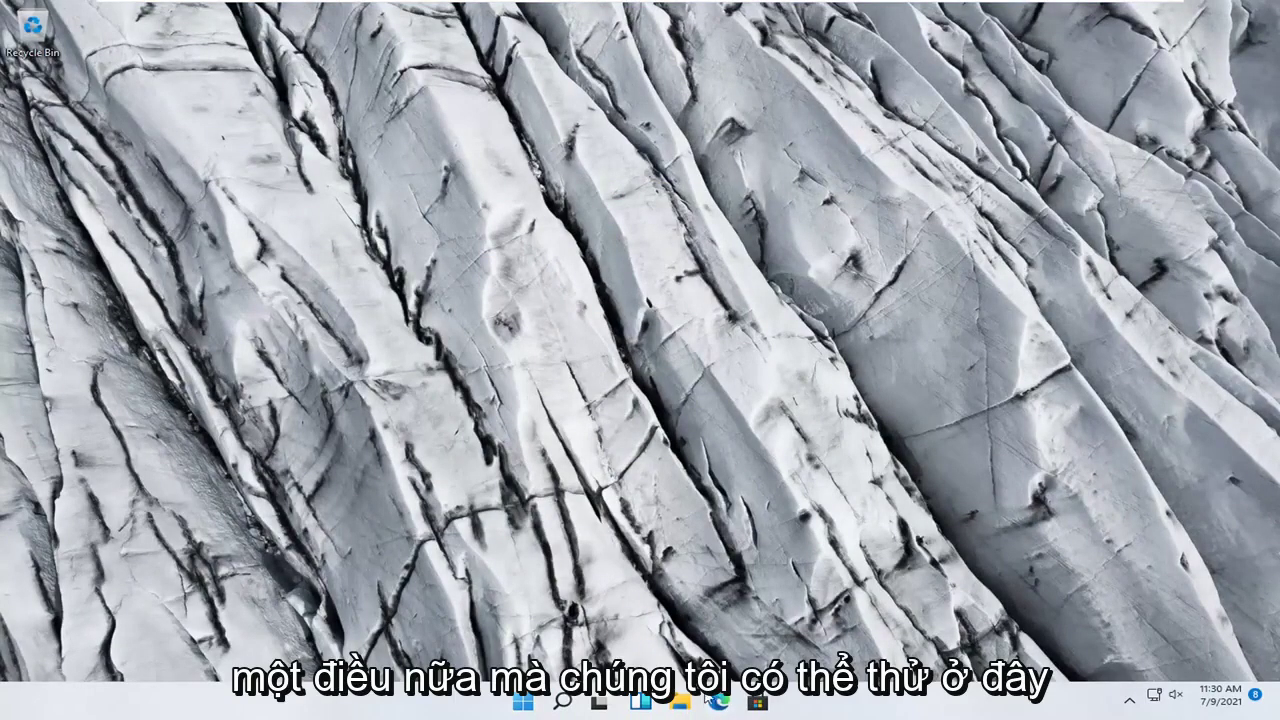
Open Settings and navigate to Network & internet > Advanced network settings > Network reset
right_click(521, 702)
left_click(466, 533)
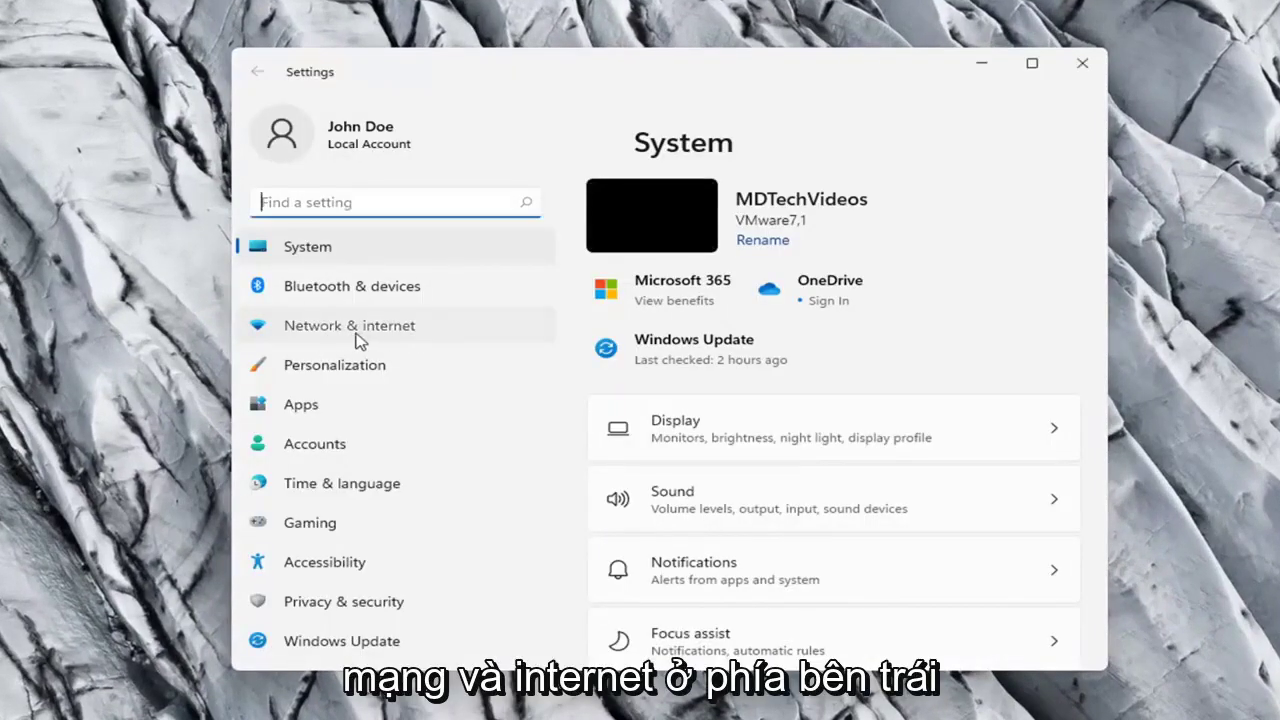
left_click(357, 337)
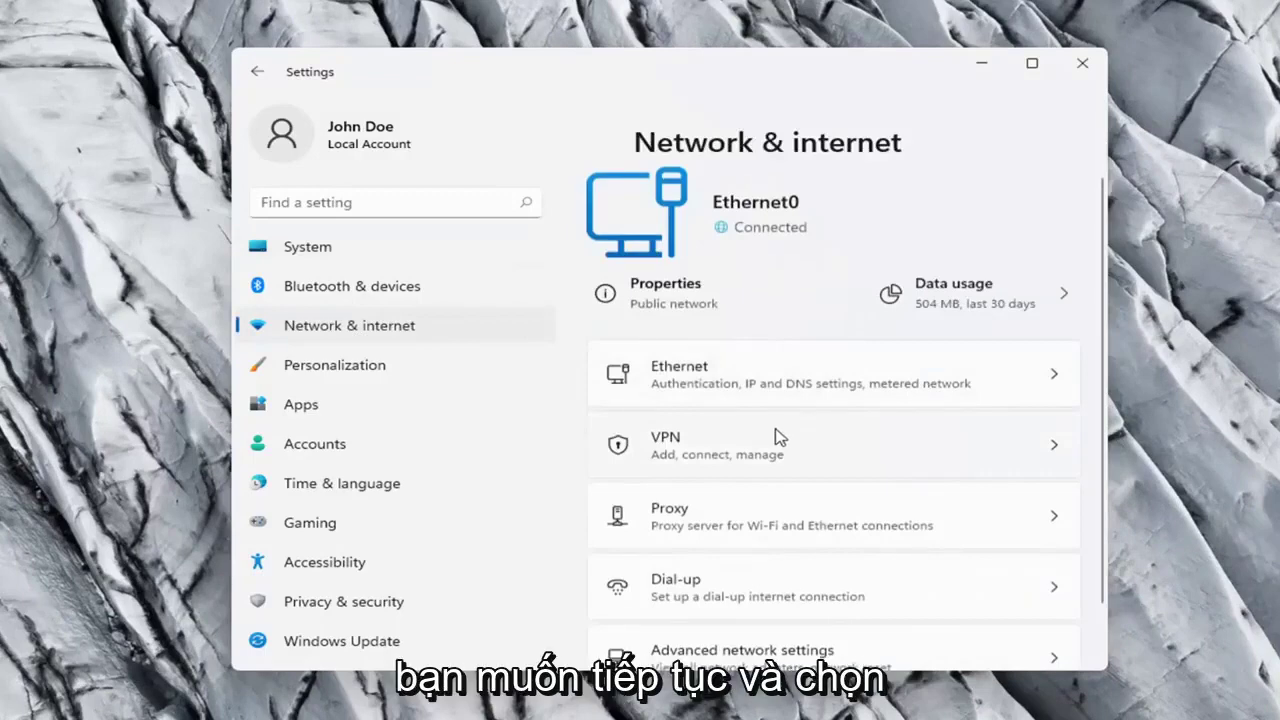
scroll(779, 437, "down", 1)
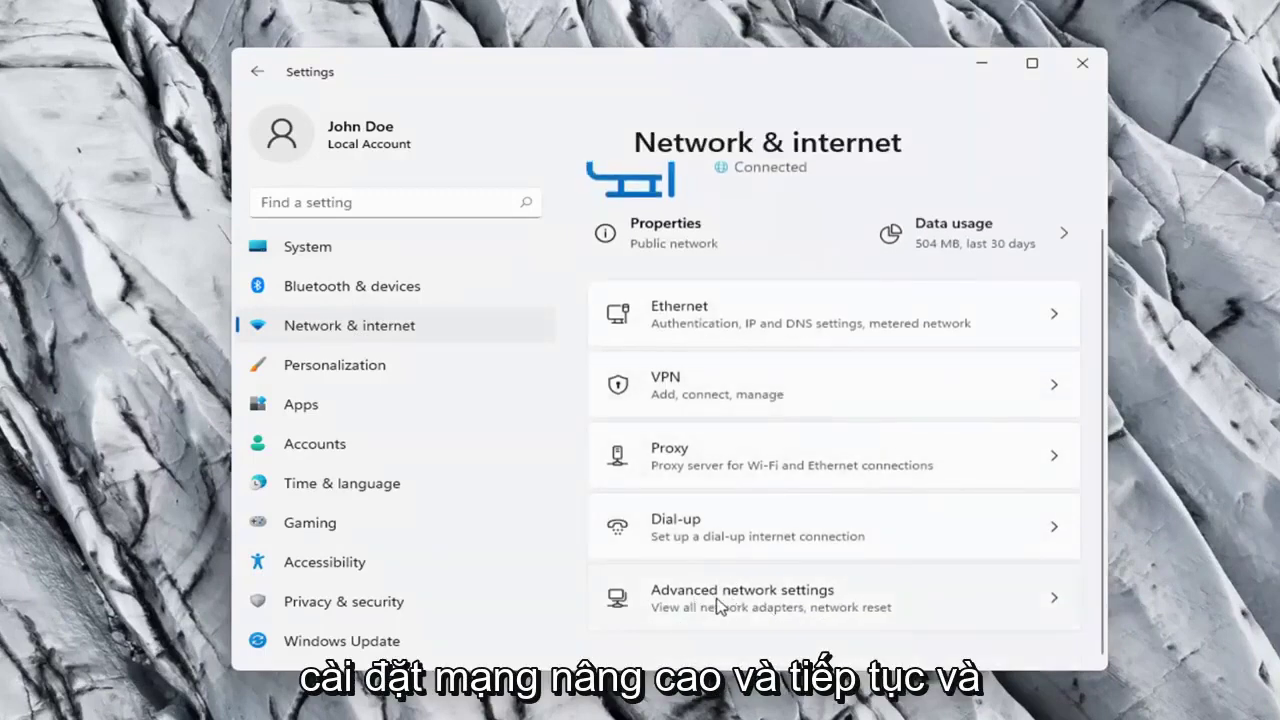
left_click(833, 605)
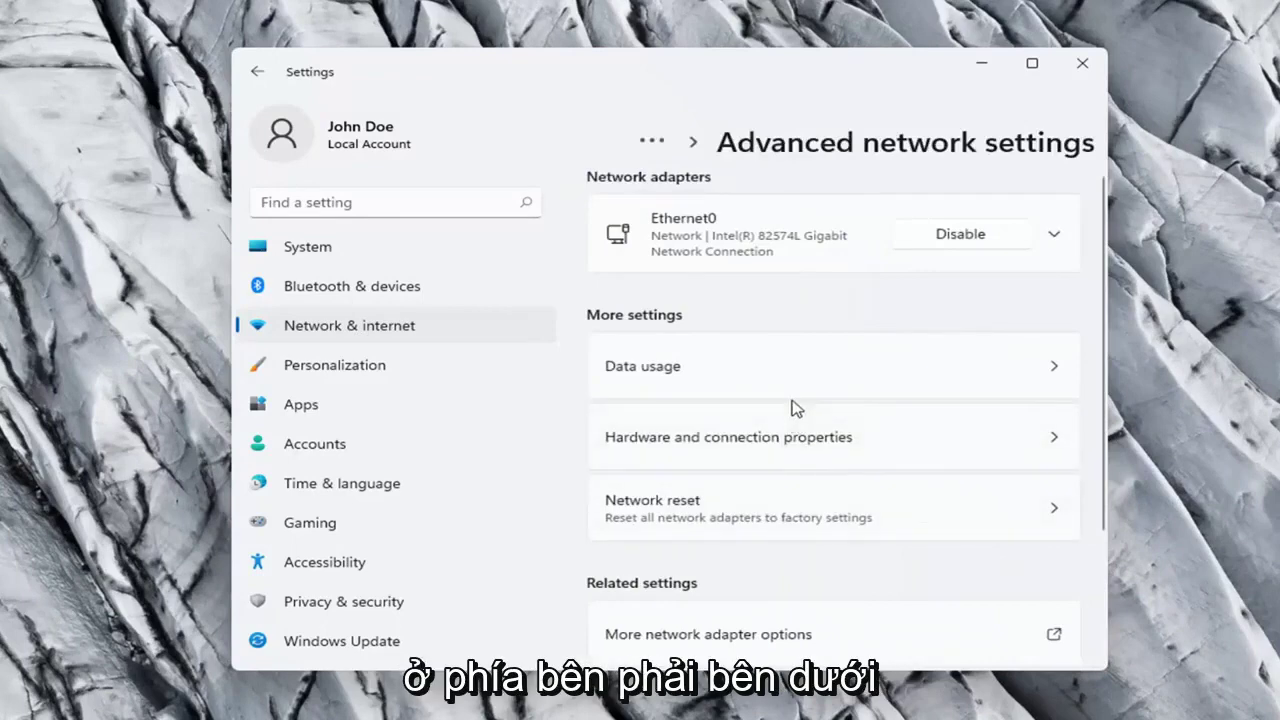
scroll(790, 408, "down", 3)
scroll(620, 386, "up", 2)
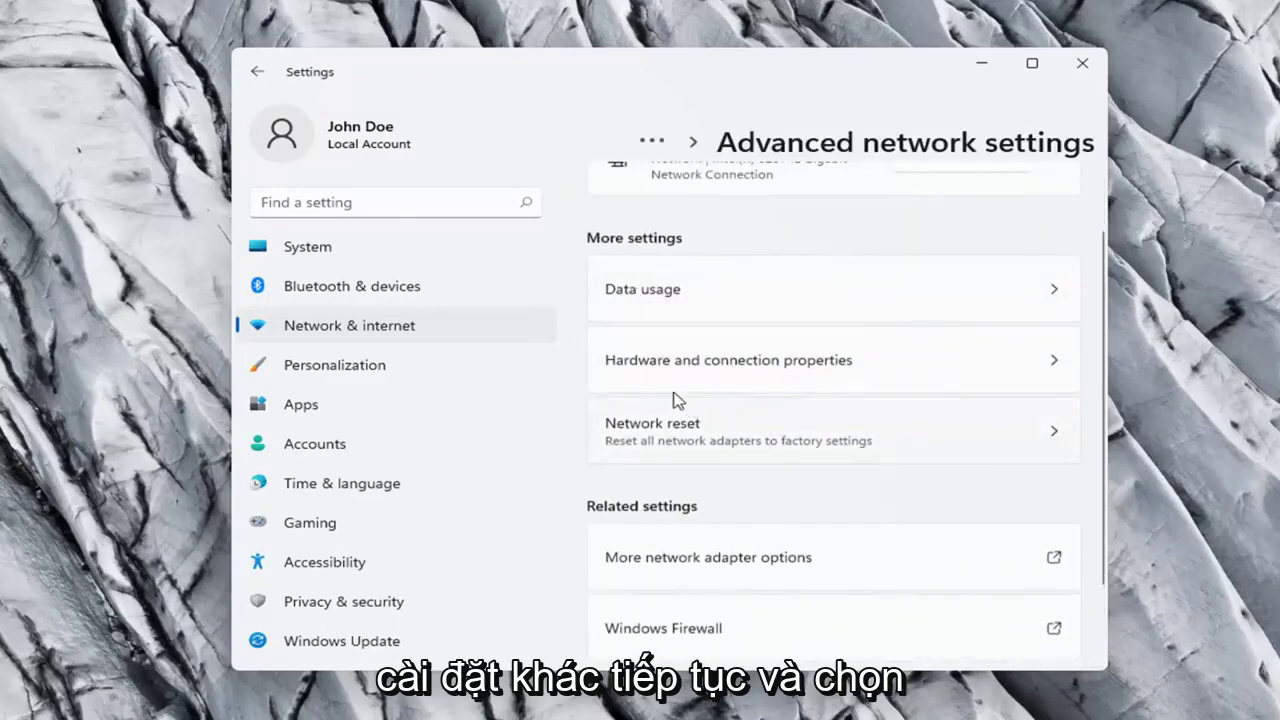
scroll(673, 400, "down", 1)
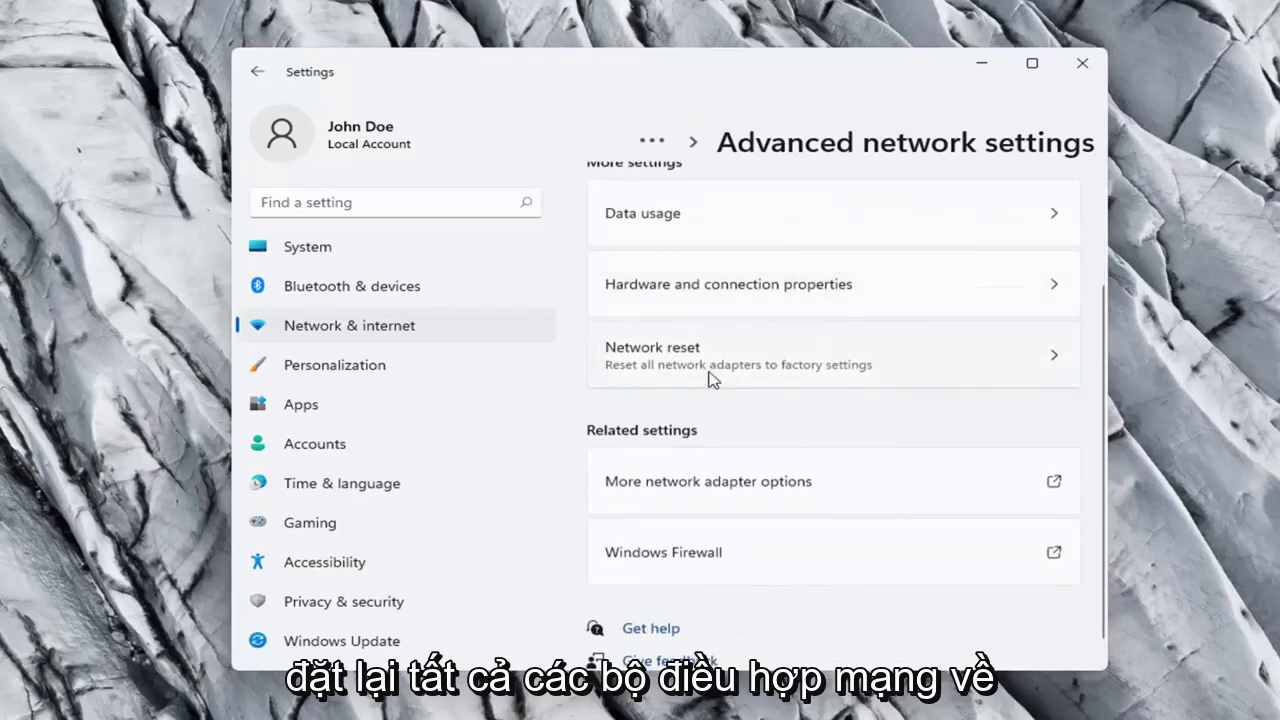
left_click(898, 379)
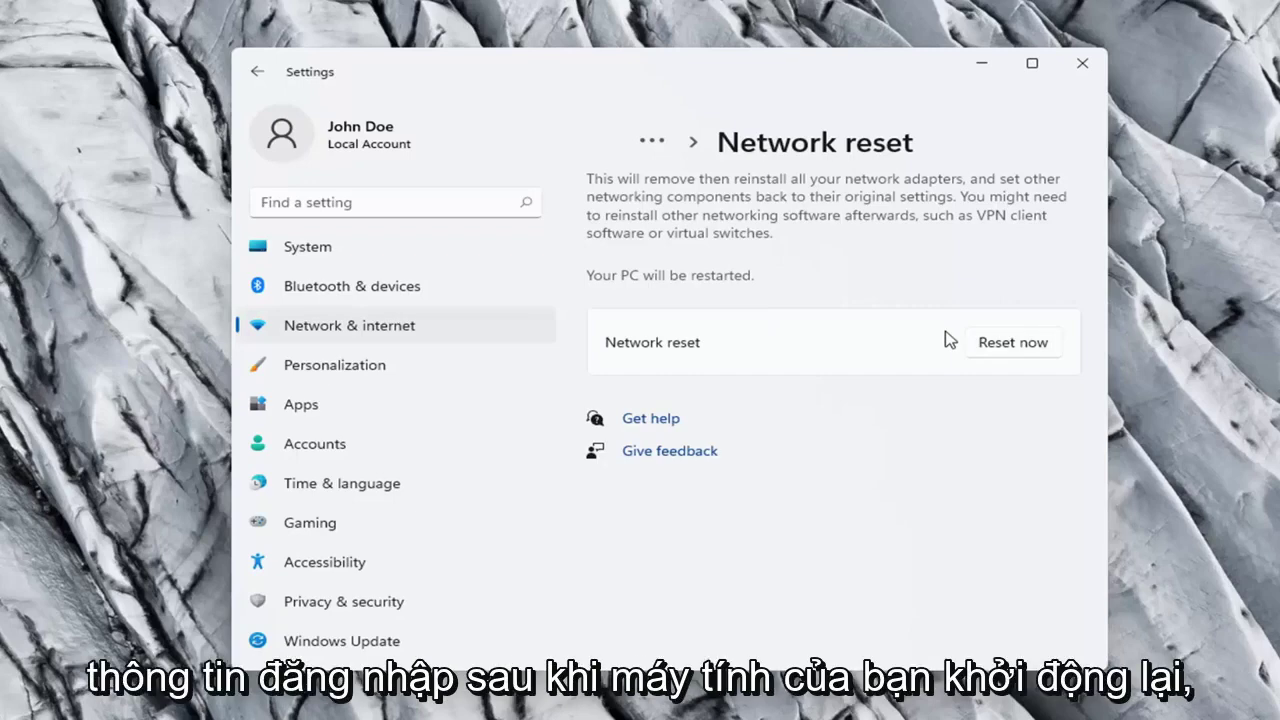
Choose Reset now, confirm with Yes, and close the 5-minute shutdown notice
left_click(1020, 347)
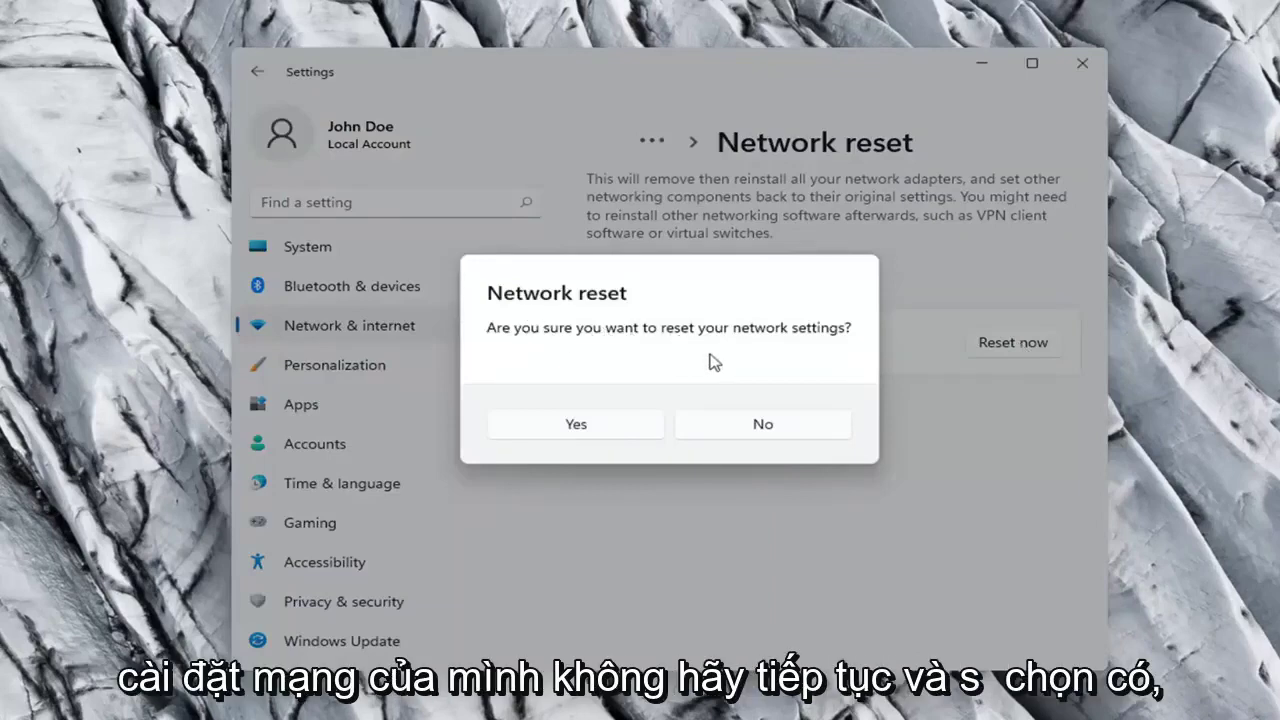
left_click(590, 433)
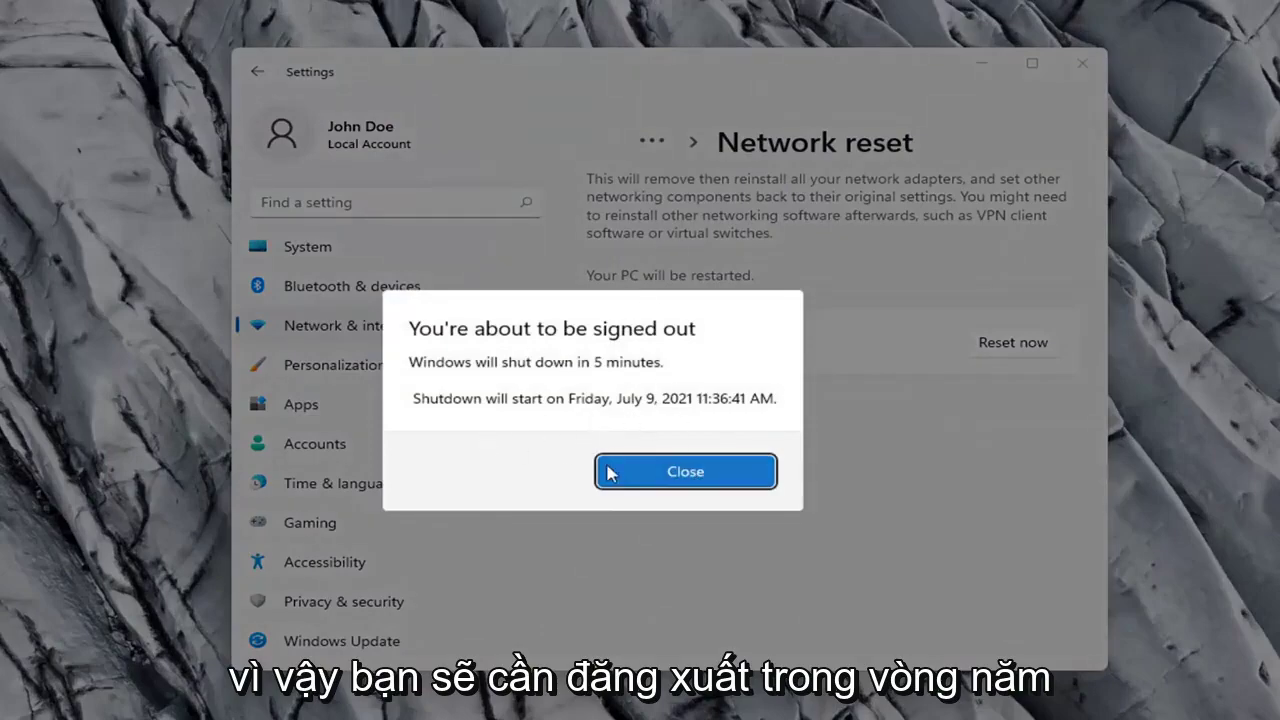
left_click(662, 474)
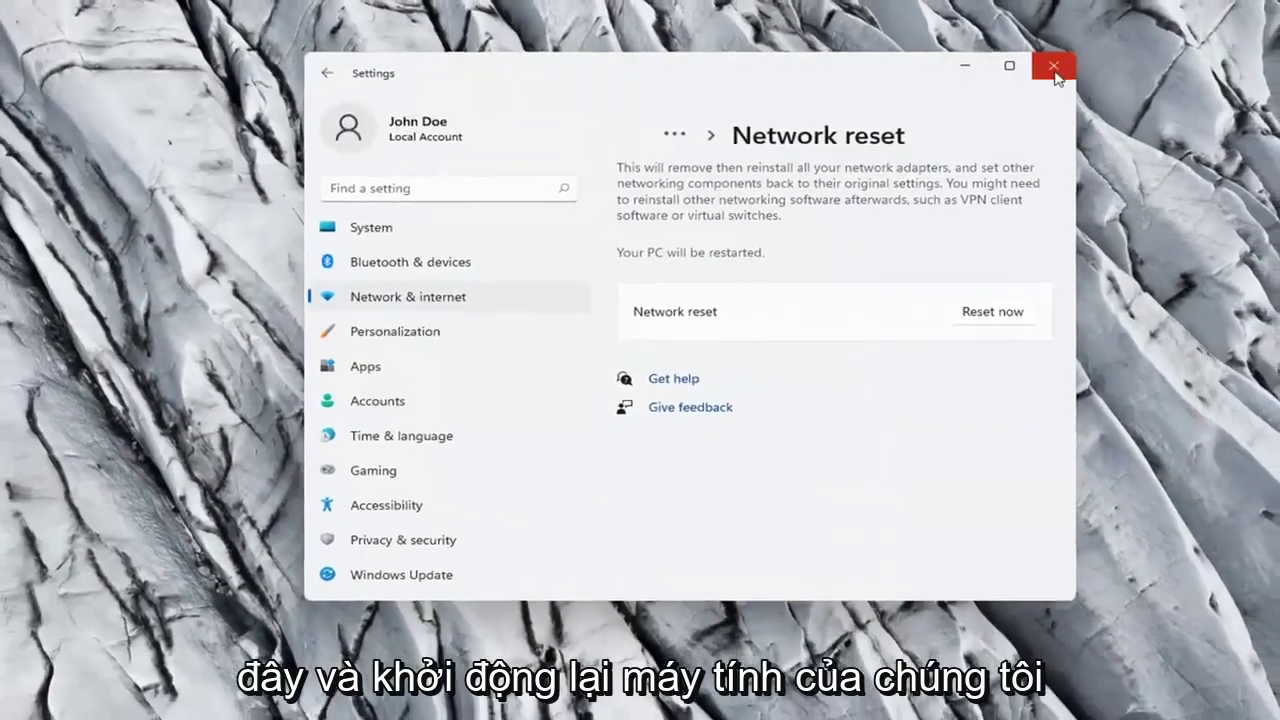
Close Settings and choose Restart from the Start menu's Shut down or sign out options
left_click(1065, 64)
right_click(522, 702)
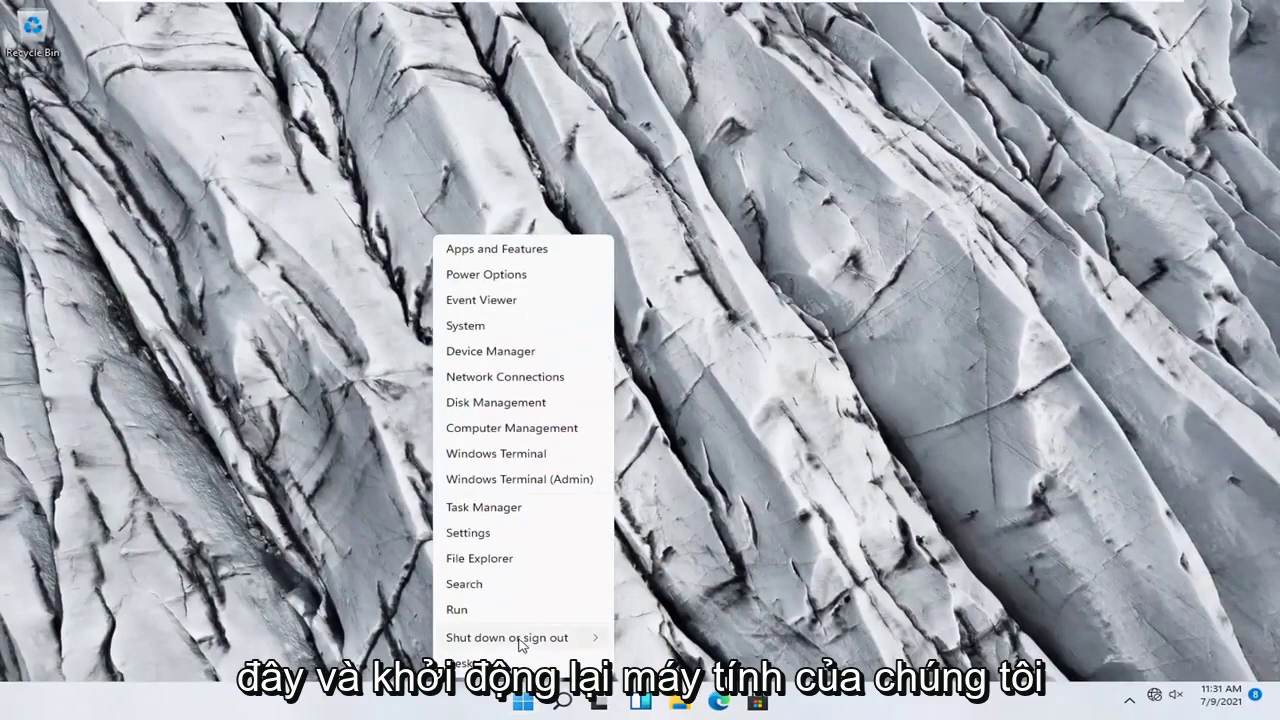
mouse_move(522, 640)
left_click(645, 665)
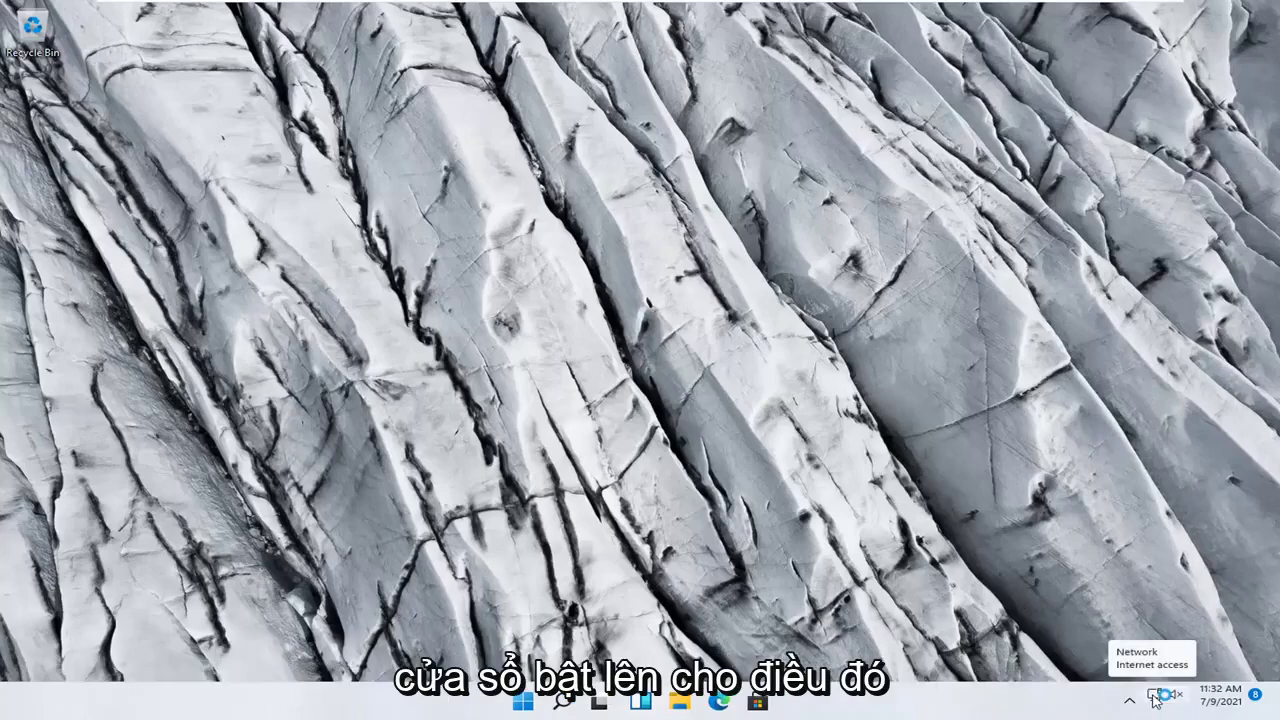
left_click(1155, 699)
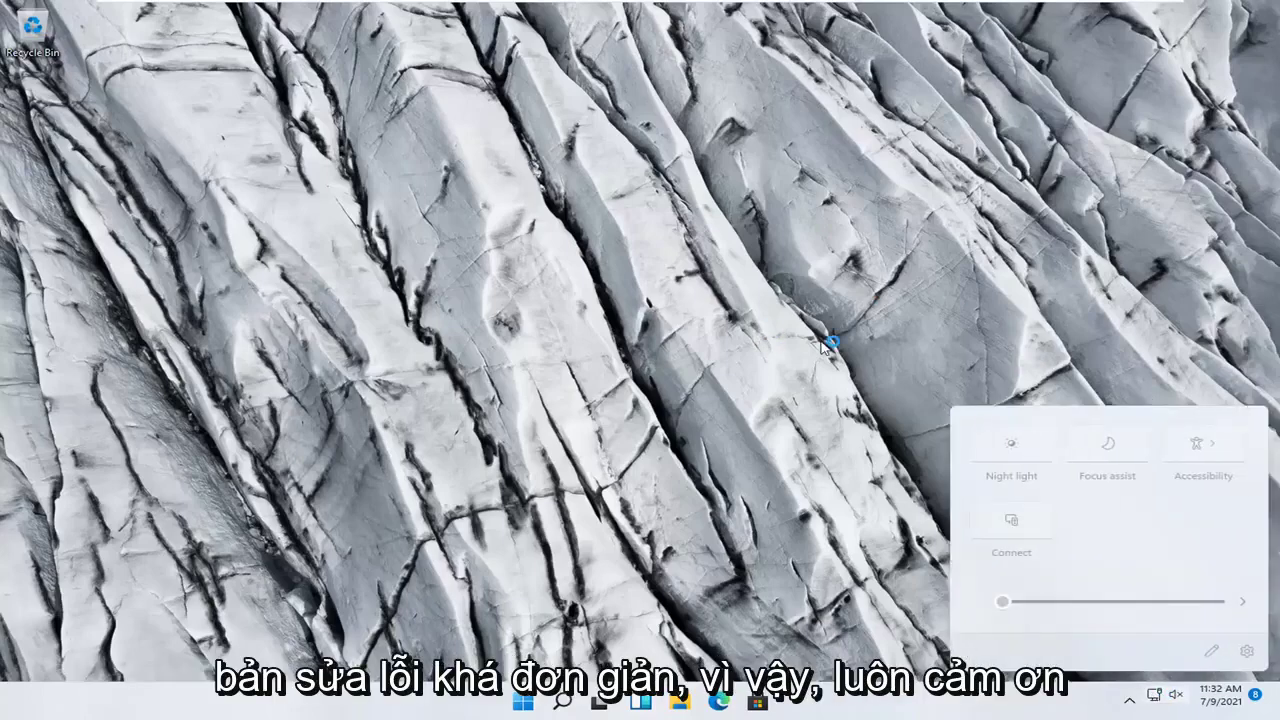
left_click(672, 358)
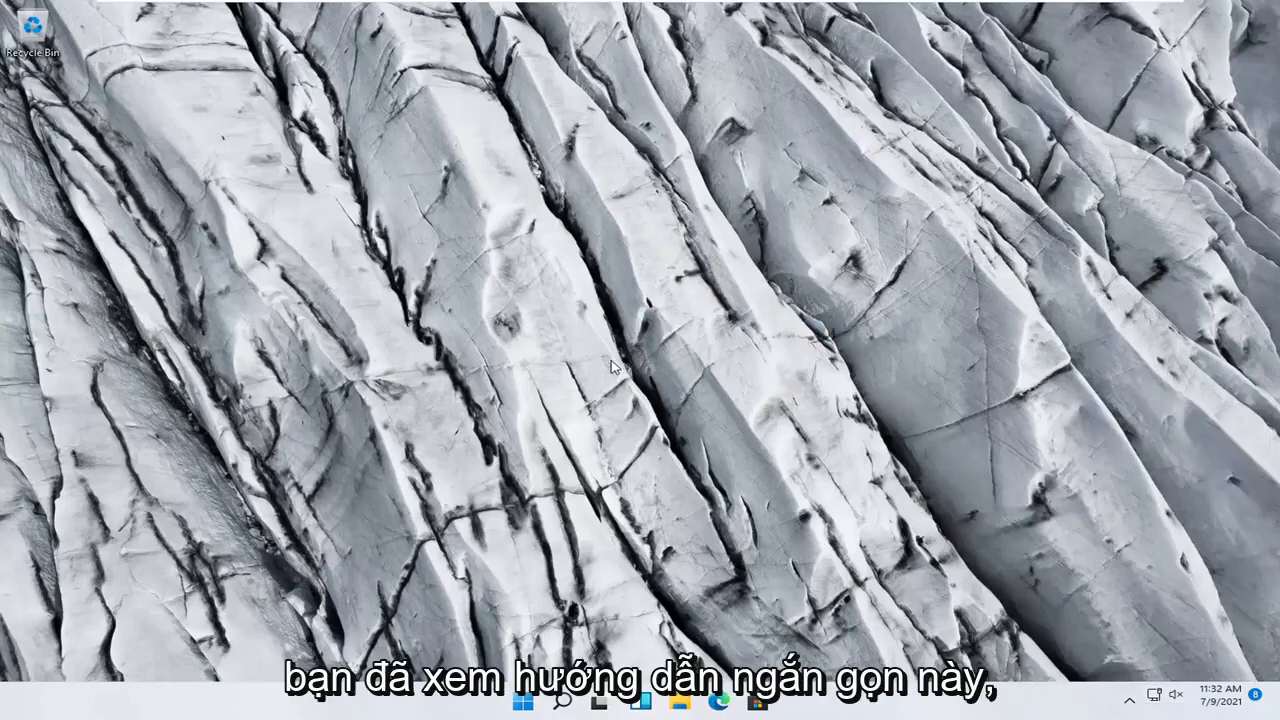